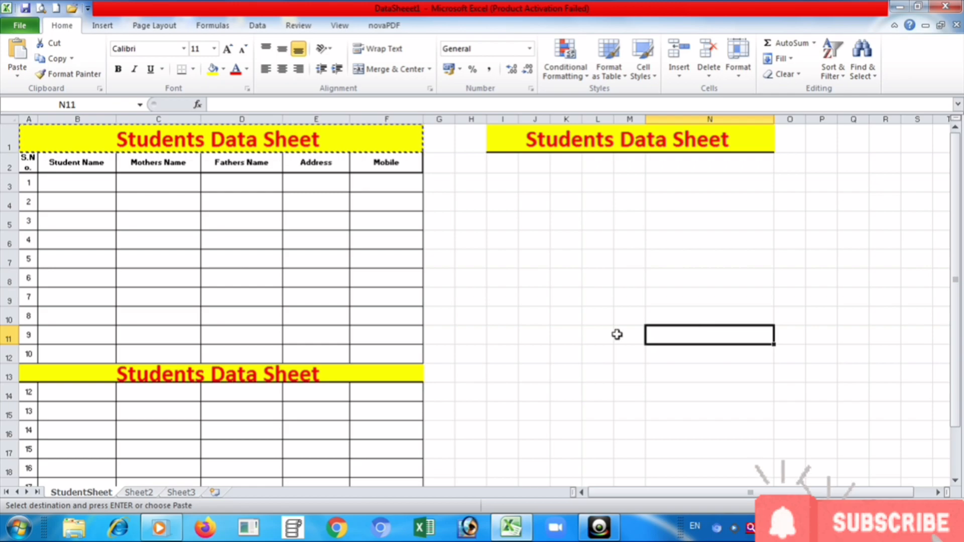
{"action": "left_click", "coordinate": [673, 217]}
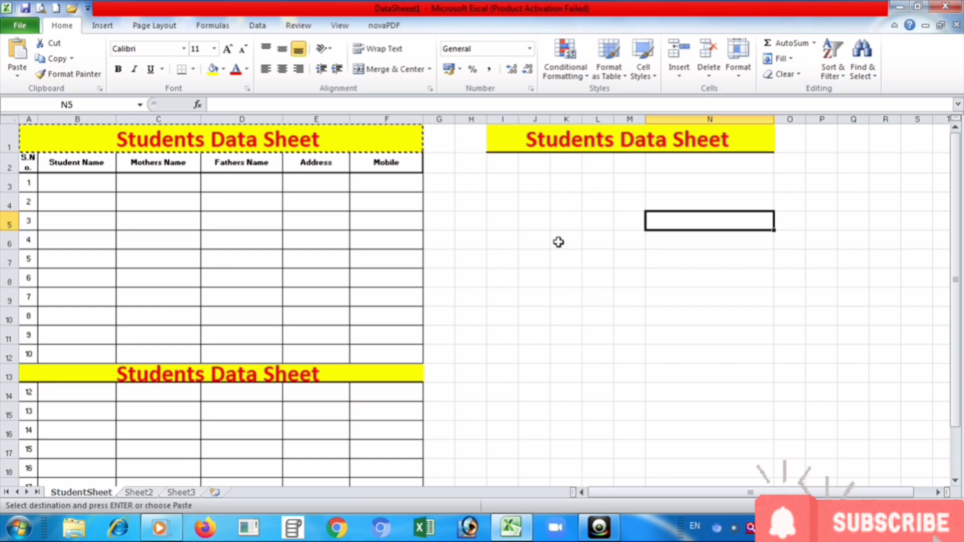
{"action": "left_click", "coordinate": [295, 255]}
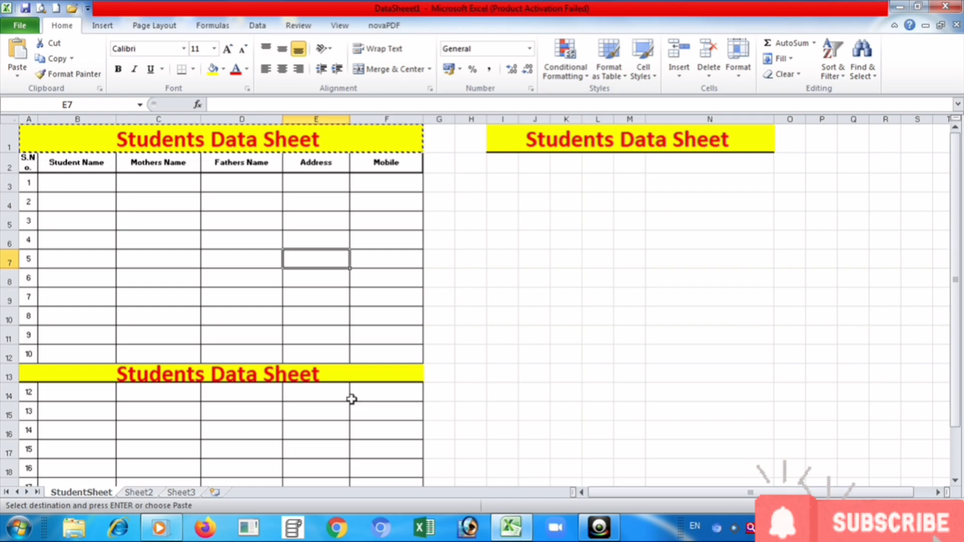
{"action": "left_click", "coordinate": [158, 135]}
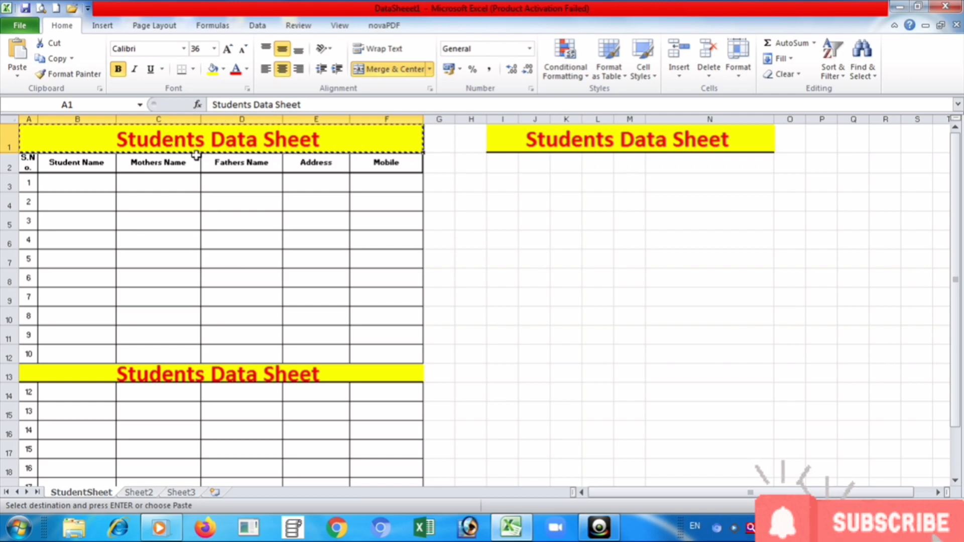
- Try copying the title banner's formatting onto the Student Name header, then undo it
{"action": "left_click", "coordinate": [71, 162]}
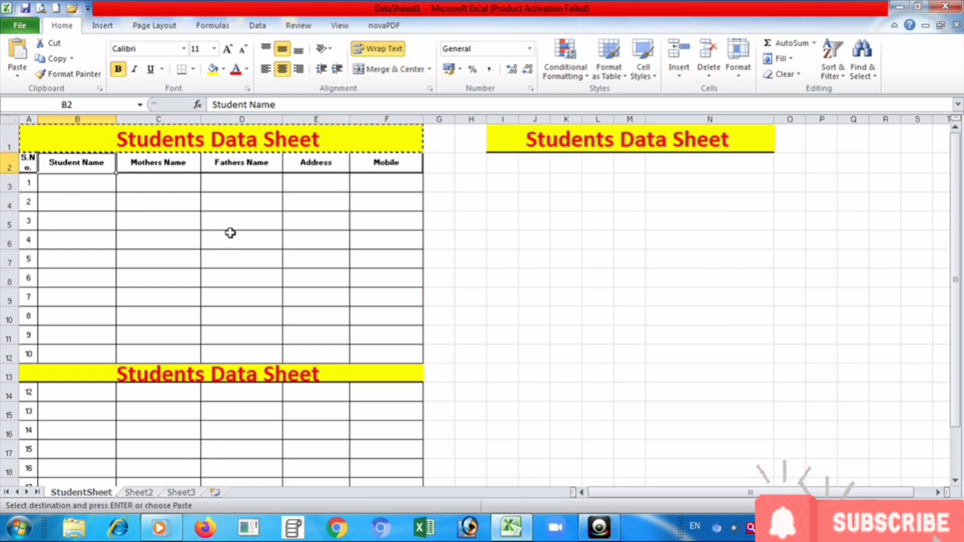
{"action": "left_click", "coordinate": [163, 134]}
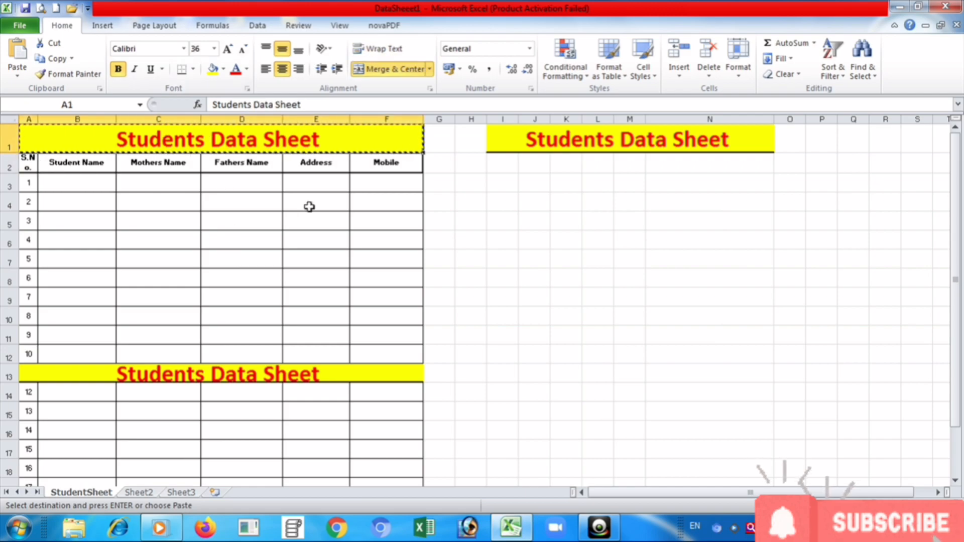
{"action": "left_click", "coordinate": [79, 76]}
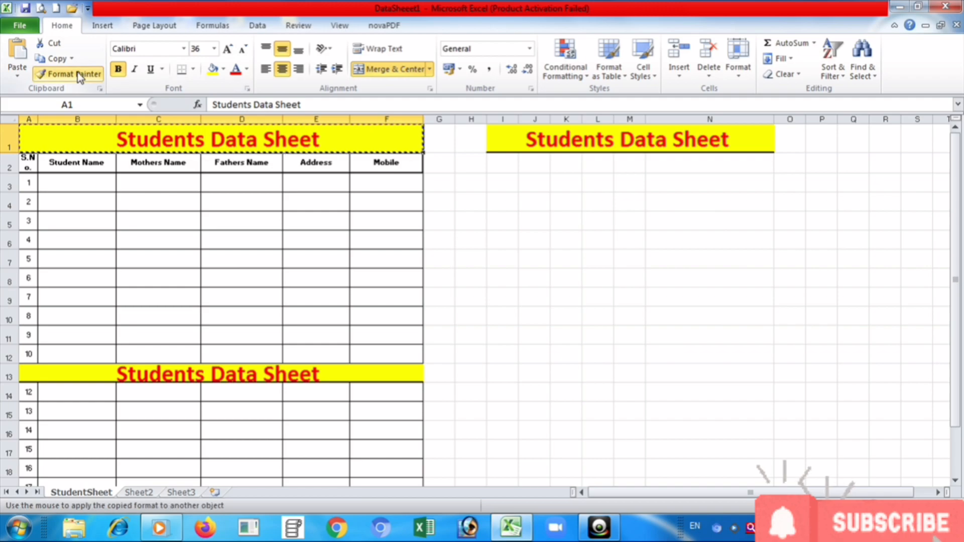
{"action": "left_click", "coordinate": [86, 165]}
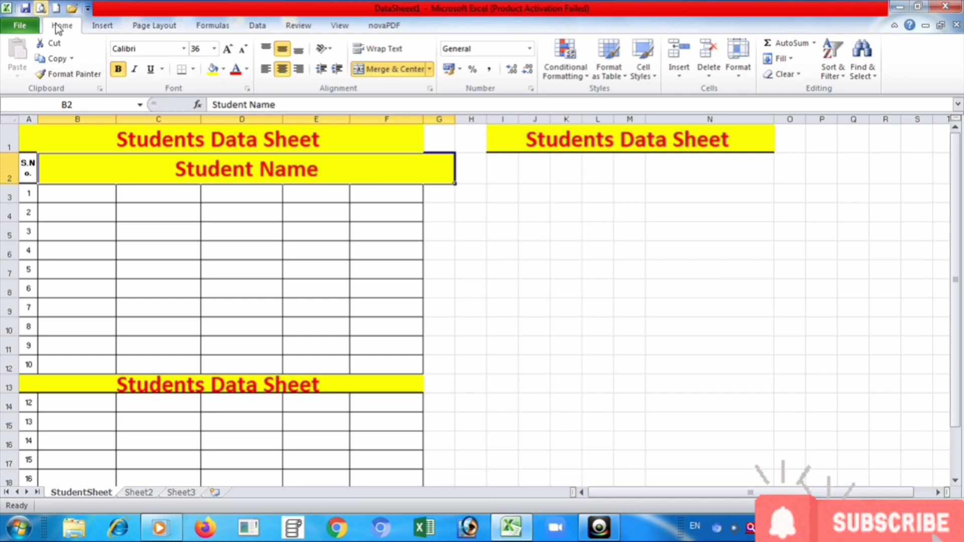
{"action": "key", "text": "ctrl+z"}
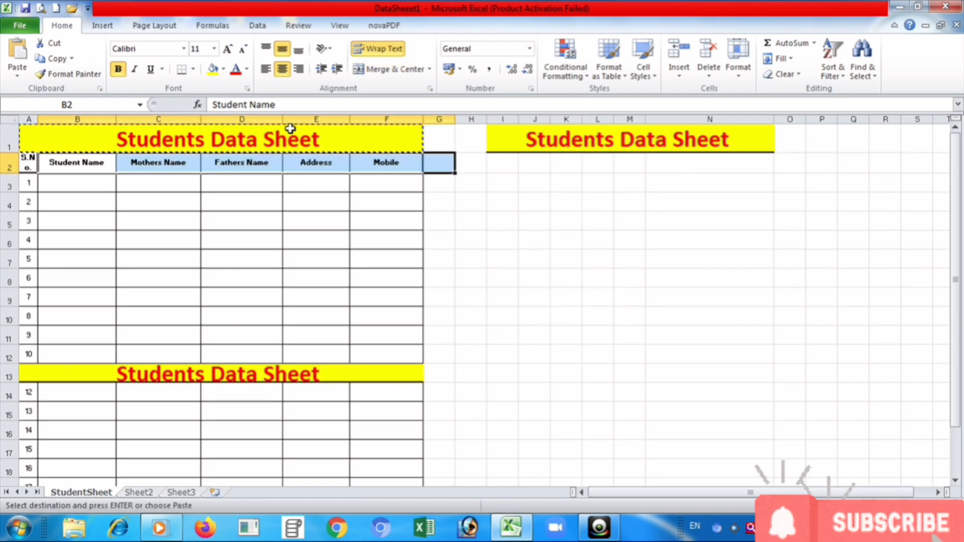
{"action": "key", "text": "Escape"}
- Drag the row 2 border down to make the header row taller
{"action": "left_click", "coordinate": [133, 157]}
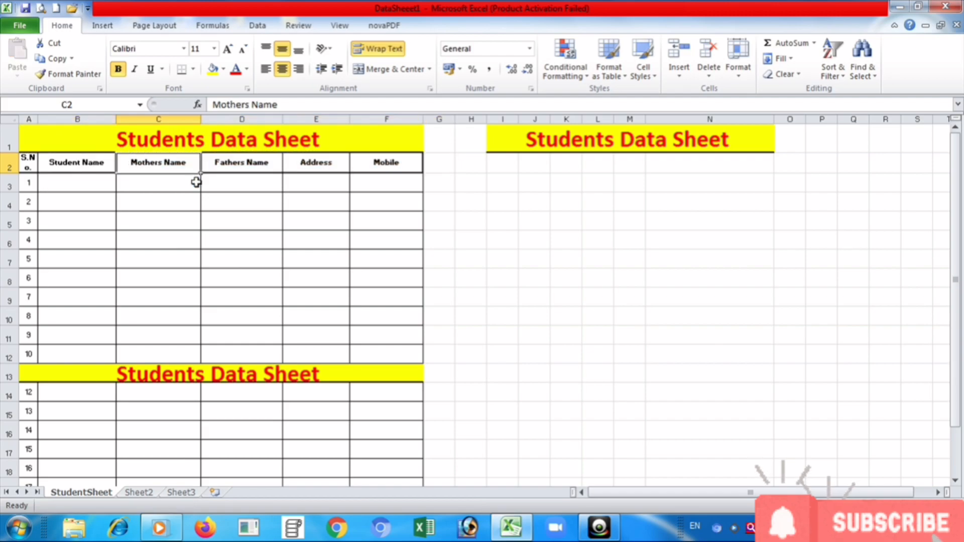
{"action": "left_click", "coordinate": [86, 165]}
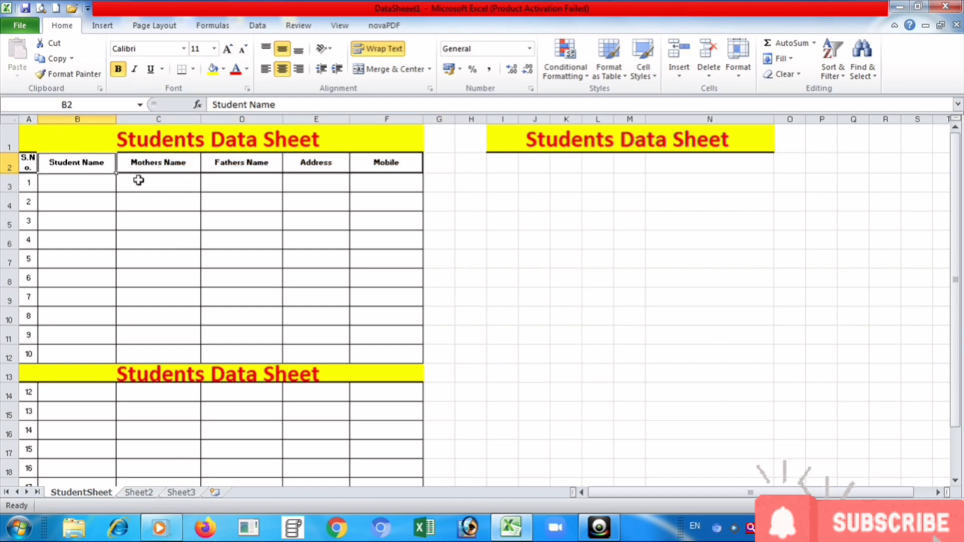
{"action": "left_click_drag", "start_coordinate": [4, 172], "coordinate": [4, 190]}
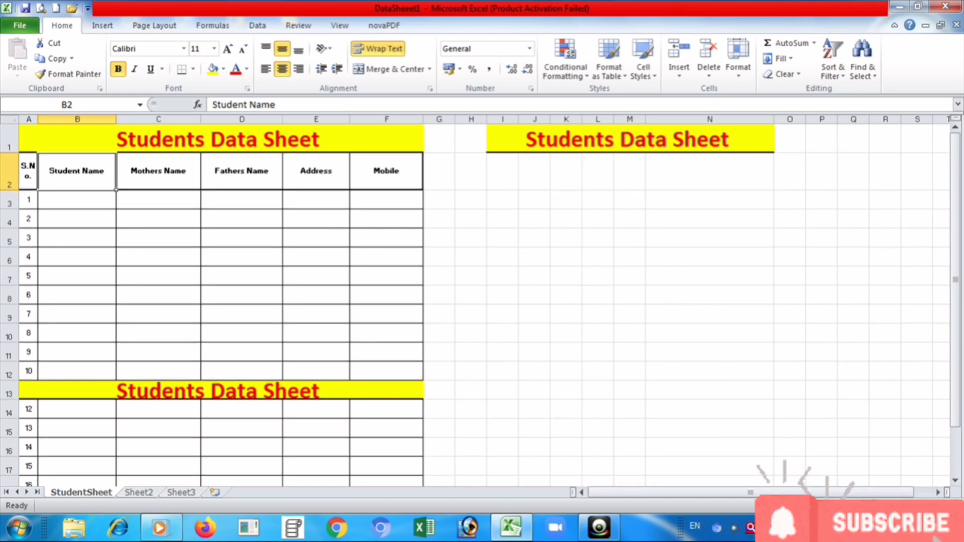
- Keep the Student Name header bold and raise its font size to 14
{"action": "scroll", "coordinate": [802, 416], "scroll_direction": "up", "scroll_amount": 1, "text": "ctrl"}
{"action": "scroll", "coordinate": [37, 246], "scroll_direction": "up", "scroll_amount": 1}
{"action": "left_click", "coordinate": [143, 177]}
{"action": "left_click", "coordinate": [86, 177]}
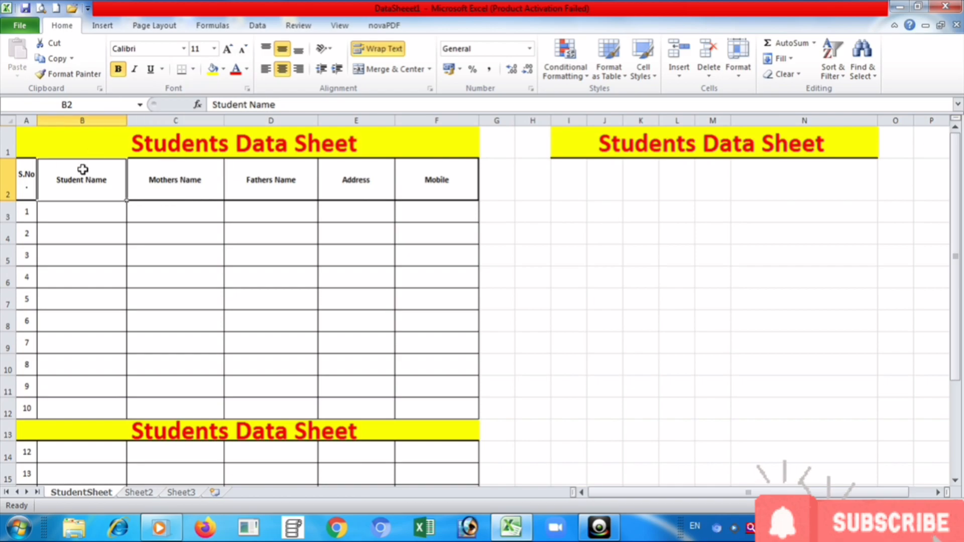
{"action": "left_click", "coordinate": [119, 70]}
{"action": "left_click", "coordinate": [120, 70]}
{"action": "left_click", "coordinate": [227, 51]}
{"action": "left_click", "coordinate": [227, 51]}
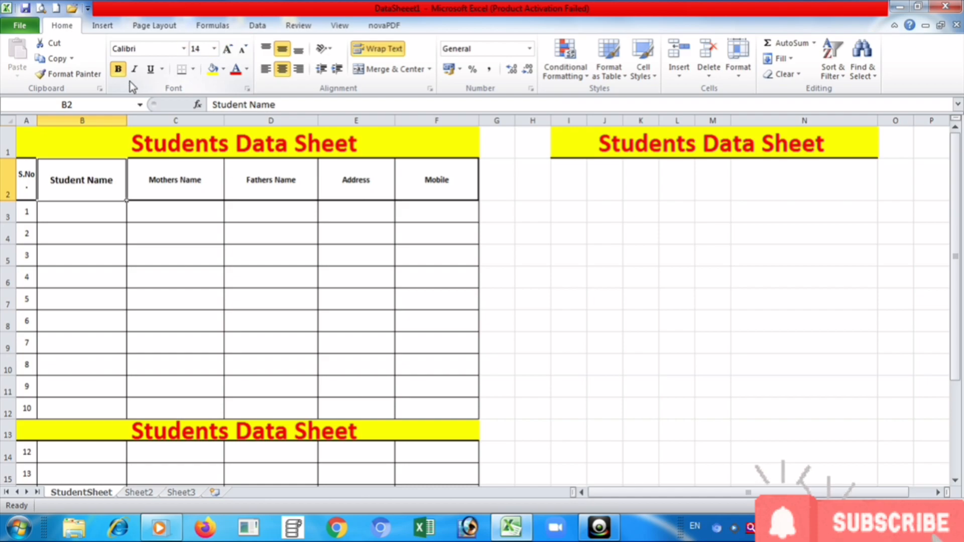
- Fill the Student Name header light blue and compare it with the other headers
{"action": "left_click", "coordinate": [223, 69]}
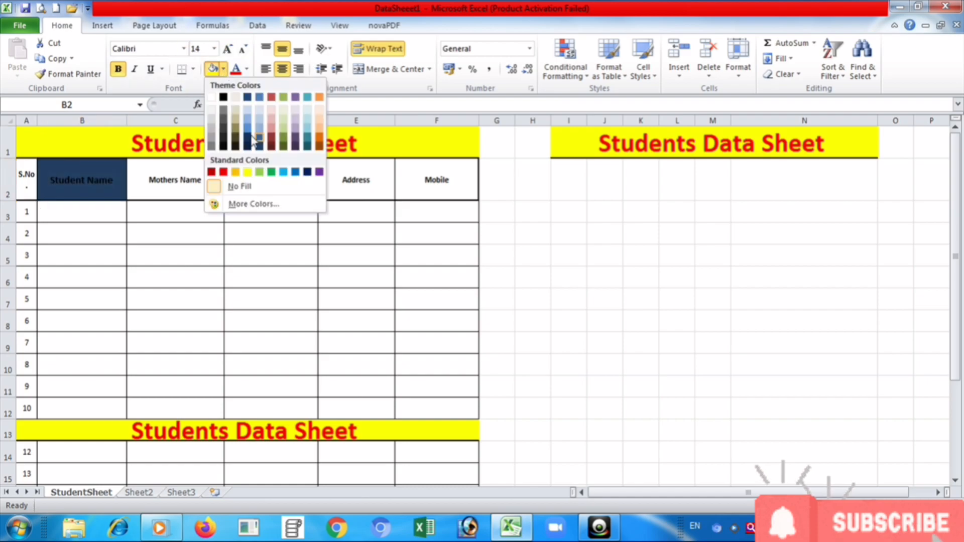
{"action": "left_click", "coordinate": [247, 122]}
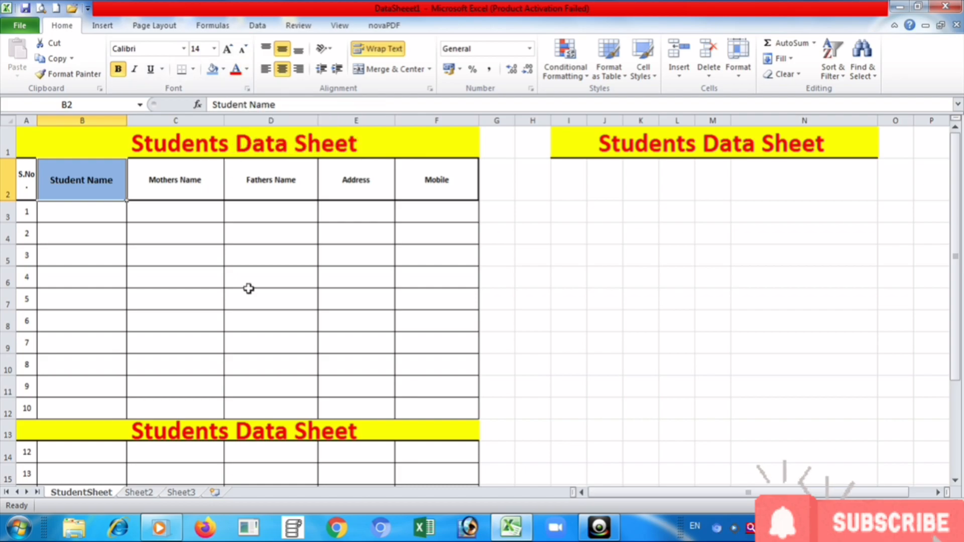
{"action": "left_click", "coordinate": [344, 237]}
{"action": "left_click", "coordinate": [86, 179]}
{"action": "left_click", "coordinate": [160, 183]}
{"action": "left_click", "coordinate": [312, 185]}
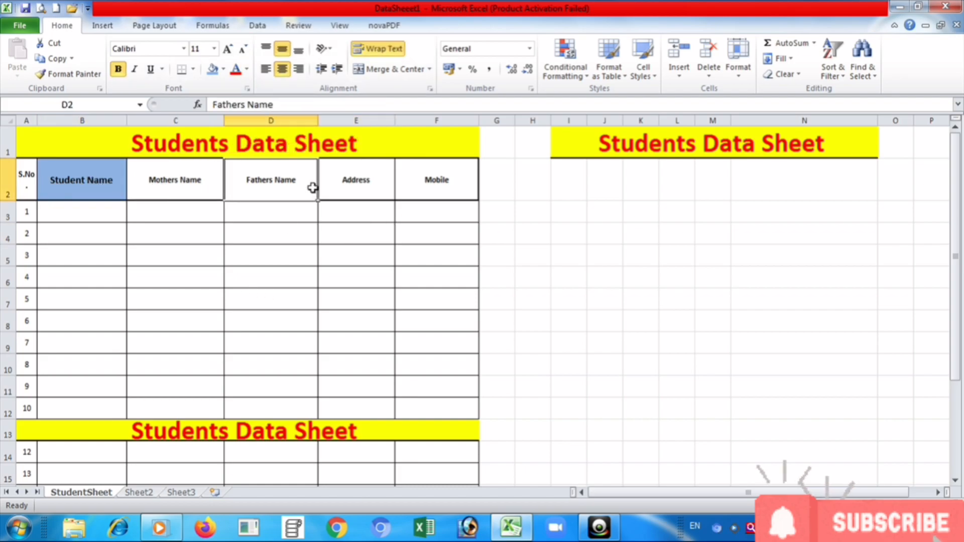
{"action": "left_click", "coordinate": [441, 180]}
{"action": "left_click", "coordinate": [254, 237]}
{"action": "left_click_drag", "start_coordinate": [174, 176], "coordinate": [442, 179]}
{"action": "left_click", "coordinate": [60, 251]}
{"action": "left_click", "coordinate": [108, 190]}
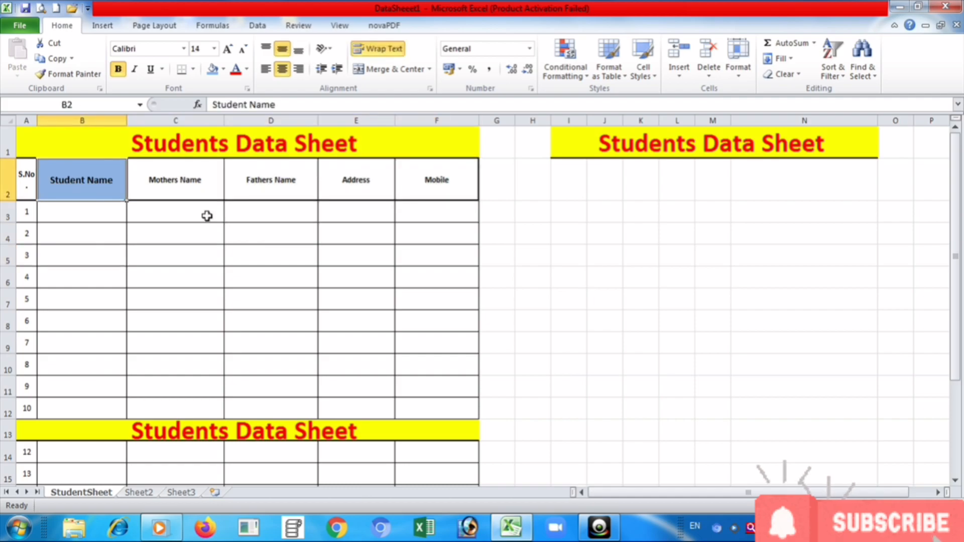
{"action": "left_click", "coordinate": [97, 249]}
{"action": "left_click", "coordinate": [82, 179]}
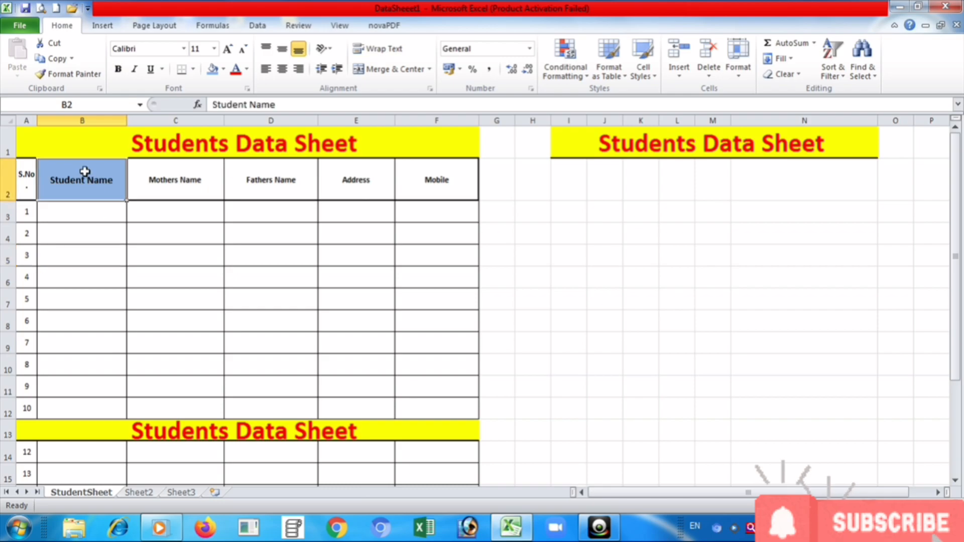
{"action": "left_click", "coordinate": [76, 75]}
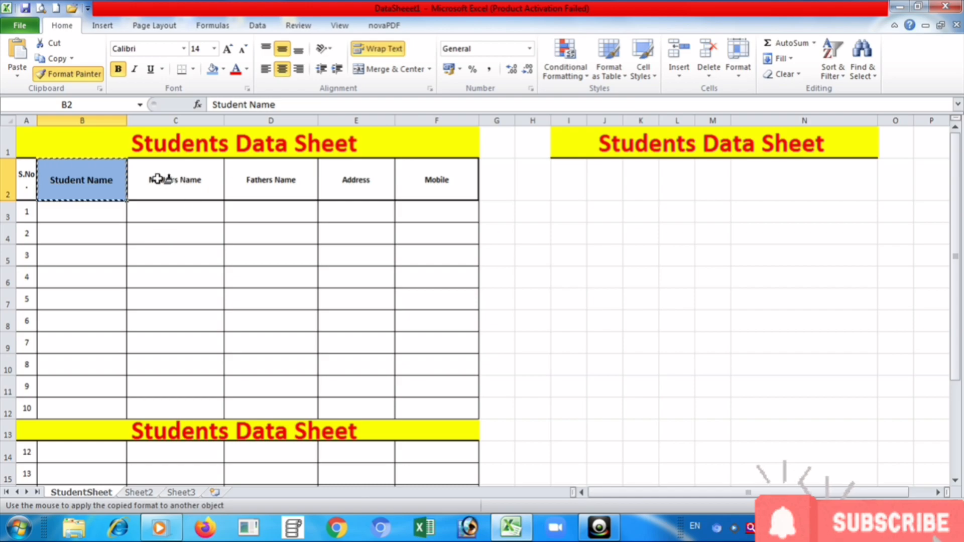
{"action": "left_click_drag", "start_coordinate": [157, 179], "coordinate": [412, 177]}
{"action": "left_click", "coordinate": [245, 254]}
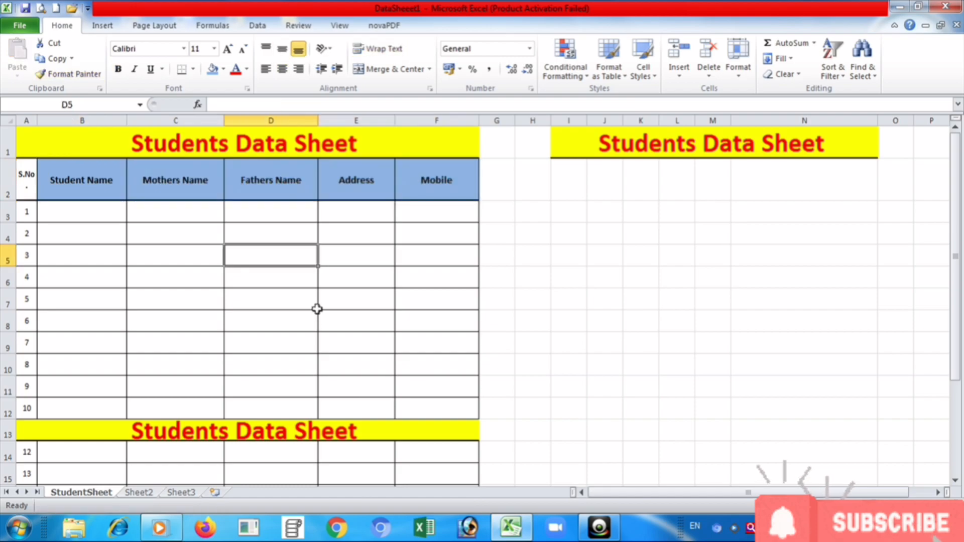
{"action": "left_click", "coordinate": [75, 182]}
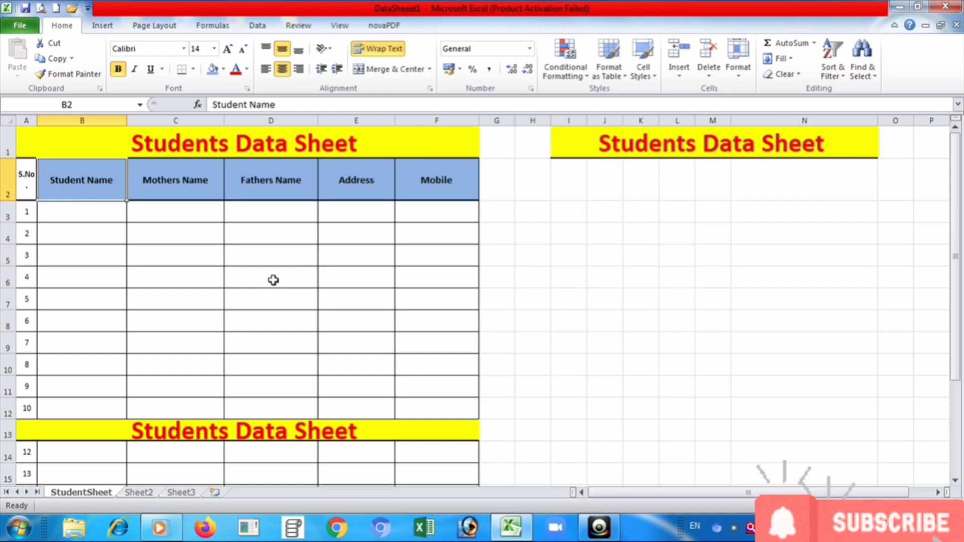
{"action": "left_click", "coordinate": [175, 189]}
{"action": "left_click", "coordinate": [271, 182]}
{"action": "left_click", "coordinate": [337, 180]}
{"action": "left_click", "coordinate": [428, 177]}
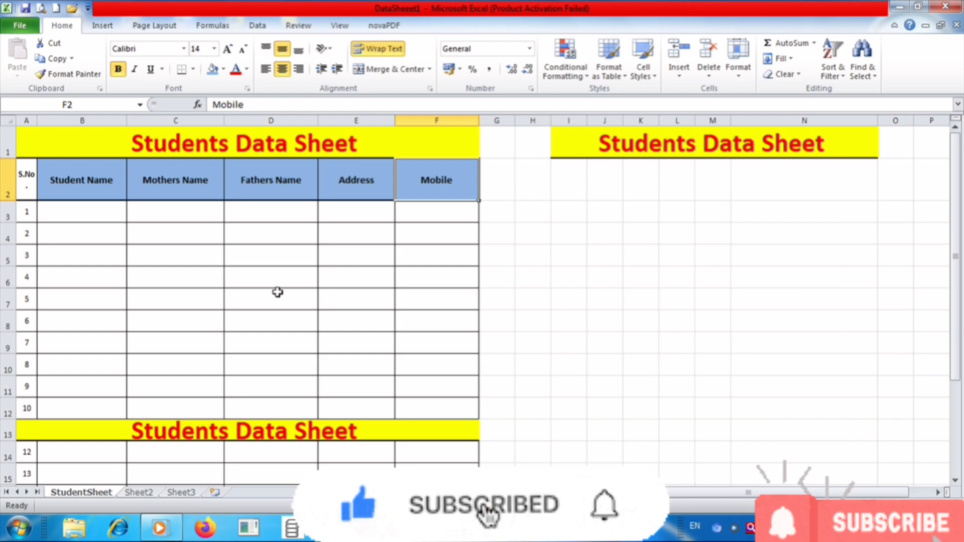
{"action": "scroll", "coordinate": [275, 295], "scroll_direction": "down", "scroll_amount": 2}
{"action": "scroll", "coordinate": [268, 303], "scroll_direction": "up", "scroll_amount": 1}
{"action": "scroll", "coordinate": [268, 303], "scroll_direction": "up", "scroll_amount": 1}
{"action": "left_click_drag", "start_coordinate": [93, 197], "coordinate": [377, 179]}
{"action": "left_click", "coordinate": [389, 294]}
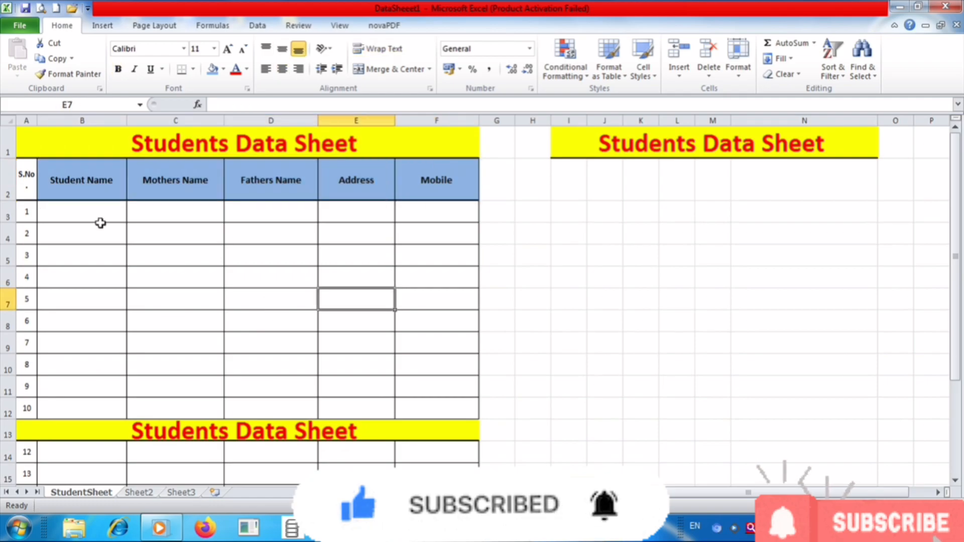
{"action": "left_click", "coordinate": [97, 191]}
{"action": "left_click", "coordinate": [164, 179]}
{"action": "left_click", "coordinate": [366, 181]}
{"action": "left_click", "coordinate": [437, 180]}
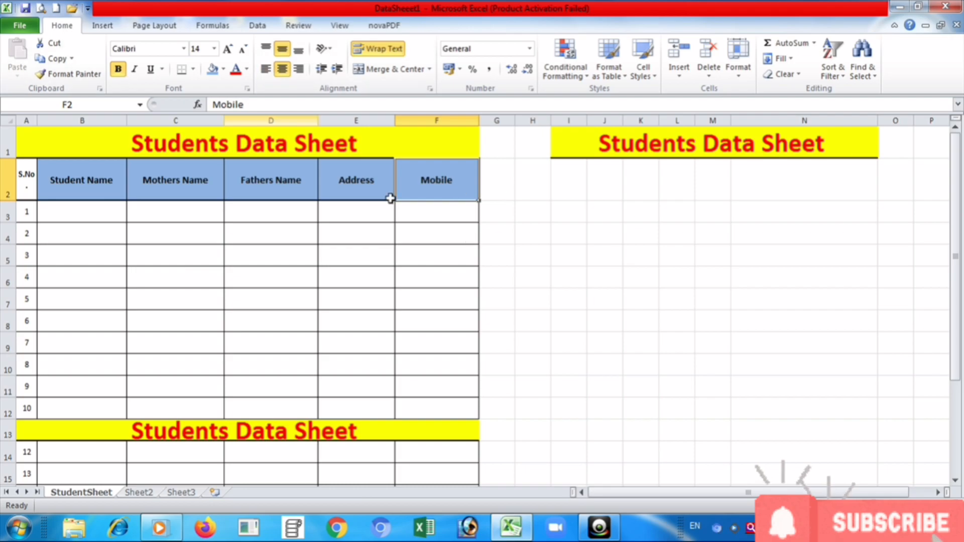
- Set the Mobile header to No Fill and paint that formatting across the other headers
{"action": "left_click", "coordinate": [223, 69]}
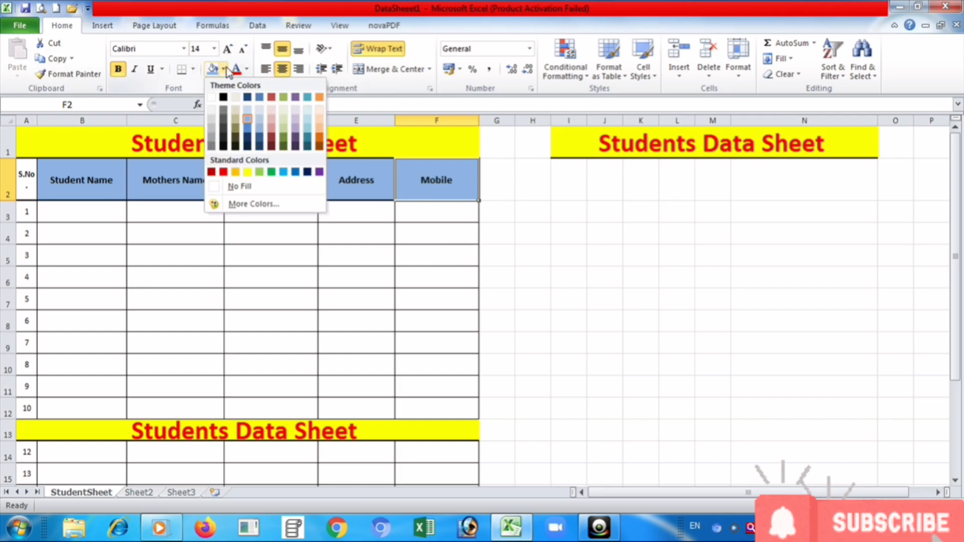
{"action": "left_click", "coordinate": [241, 189]}
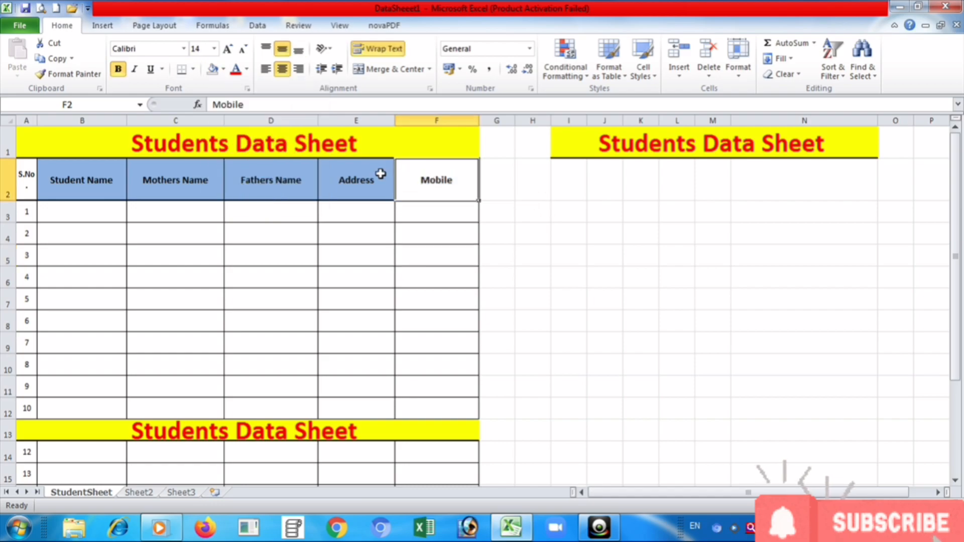
{"action": "left_click_drag", "start_coordinate": [381, 173], "coordinate": [12, 185]}
{"action": "left_click", "coordinate": [409, 178]}
{"action": "left_click", "coordinate": [64, 76]}
{"action": "left_click_drag", "start_coordinate": [355, 181], "coordinate": [26, 181]}
{"action": "left_click", "coordinate": [370, 253]}
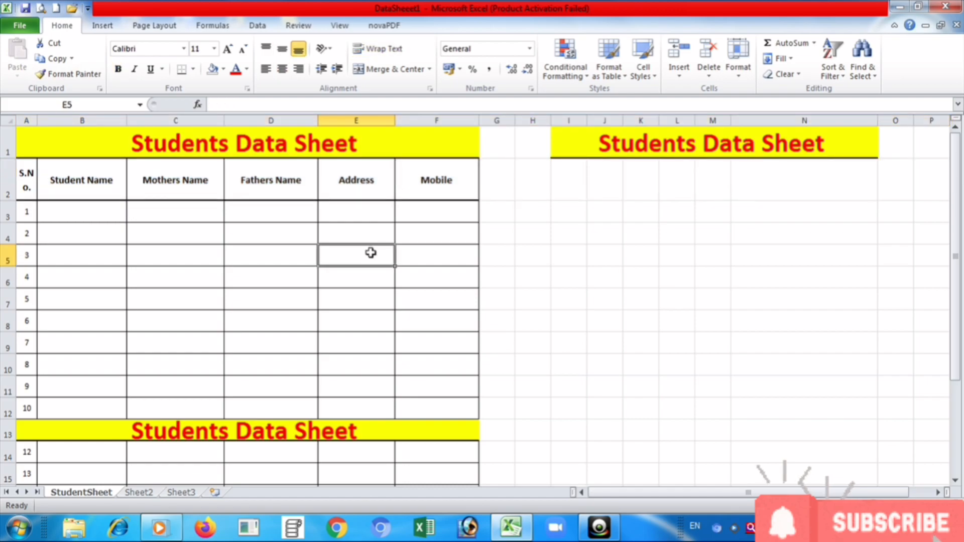
- Select the header row from Student Name to Mobile
{"action": "left_click_drag", "start_coordinate": [366, 188], "coordinate": [43, 181]}
{"action": "left_click", "coordinate": [282, 301]}
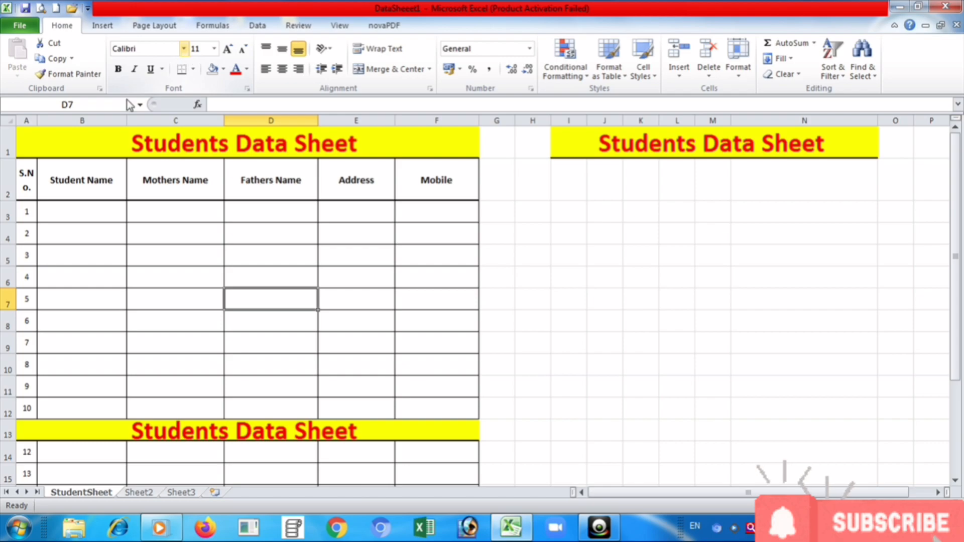
{"action": "left_click_drag", "start_coordinate": [357, 176], "coordinate": [417, 175]}
{"action": "left_click_drag", "start_coordinate": [51, 177], "coordinate": [400, 185]}
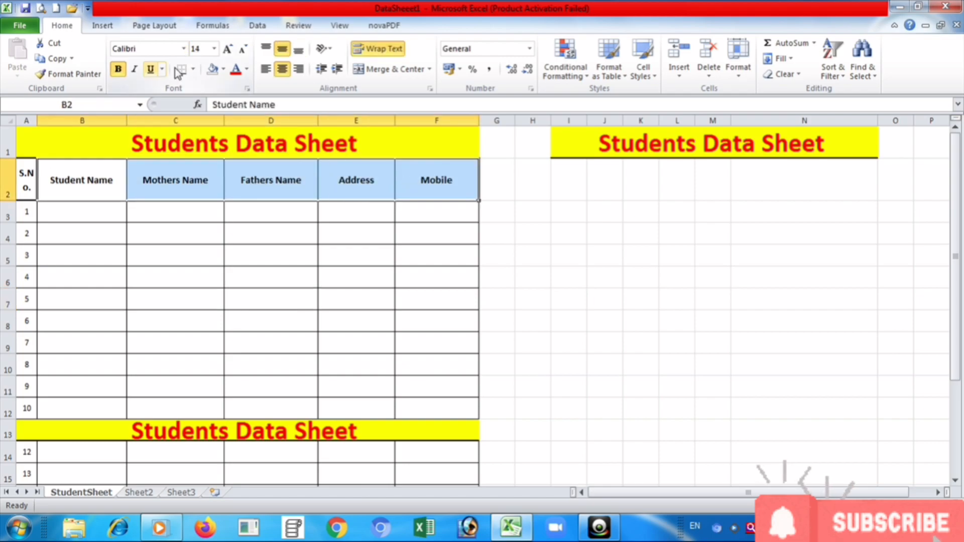
- Try the MS Gothic and then Showcard Gothic fonts on the header row
{"action": "left_click", "coordinate": [184, 49]}
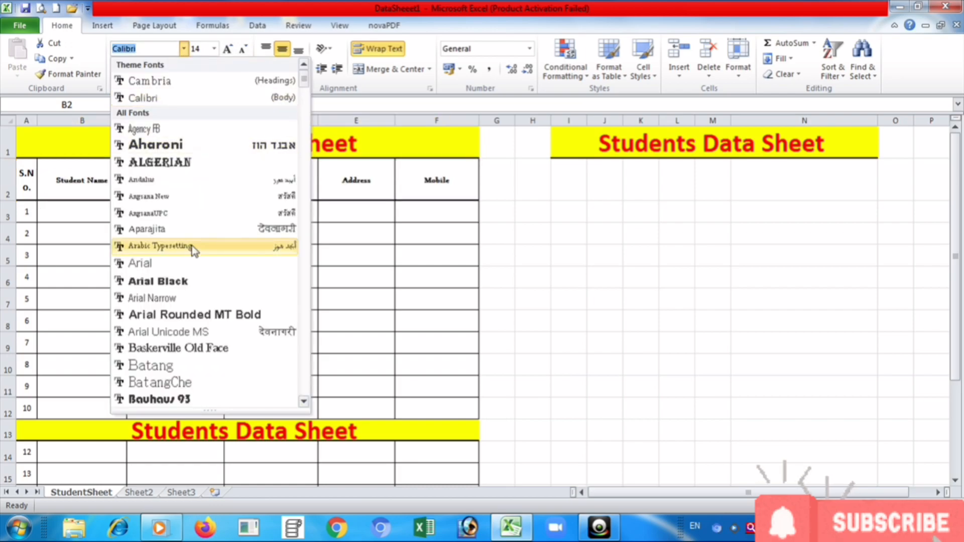
{"action": "scroll", "coordinate": [230, 232], "scroll_direction": "down", "scroll_amount": 3}
{"action": "left_click_drag", "start_coordinate": [304, 86], "coordinate": [302, 224]}
{"action": "scroll", "coordinate": [300, 246], "scroll_direction": "down", "scroll_amount": 15}
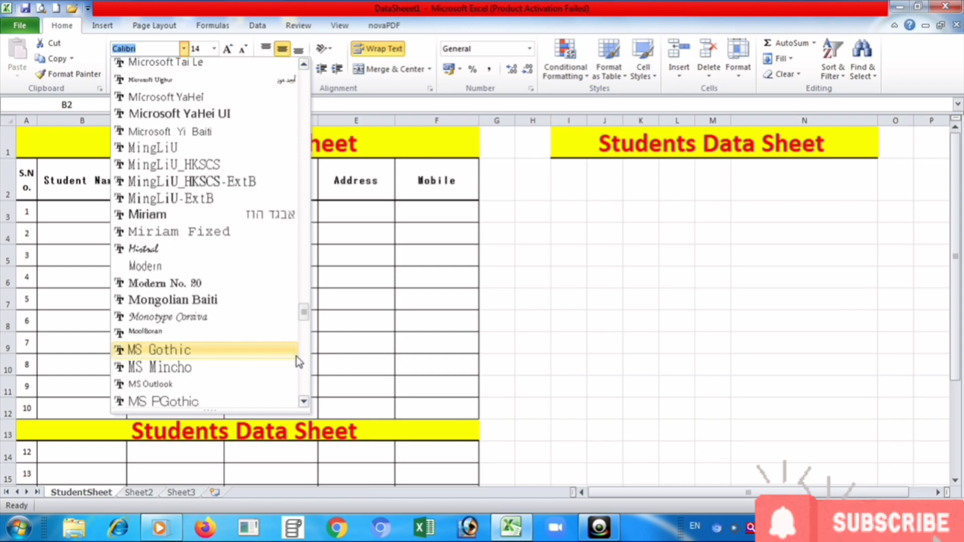
{"action": "left_click", "coordinate": [298, 352]}
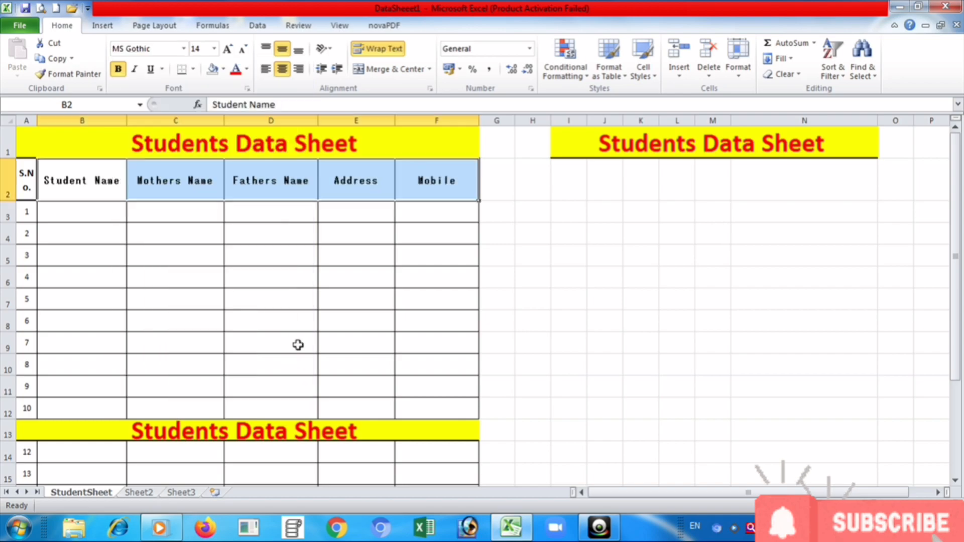
{"action": "left_click", "coordinate": [184, 48]}
{"action": "left_click_drag", "start_coordinate": [309, 313], "coordinate": [309, 369]}
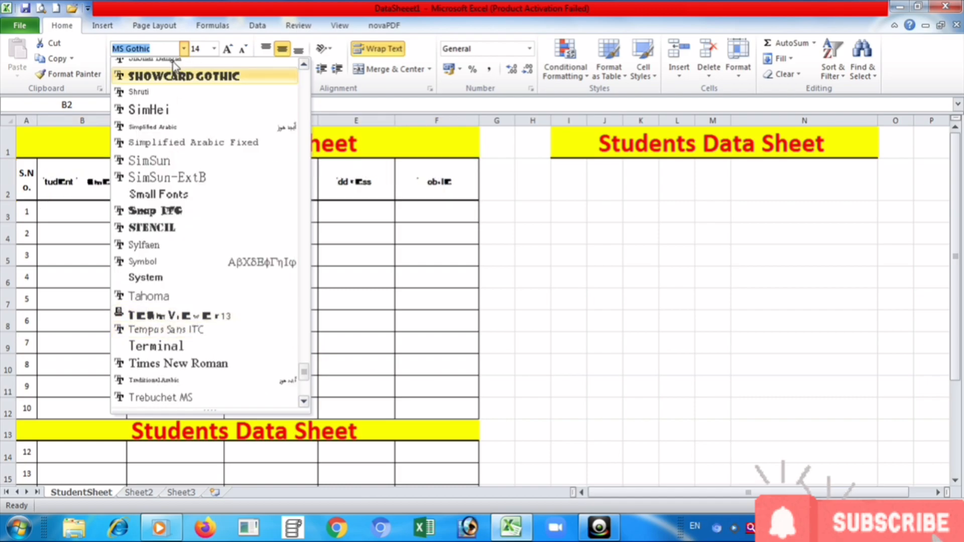
{"action": "left_click", "coordinate": [181, 77]}
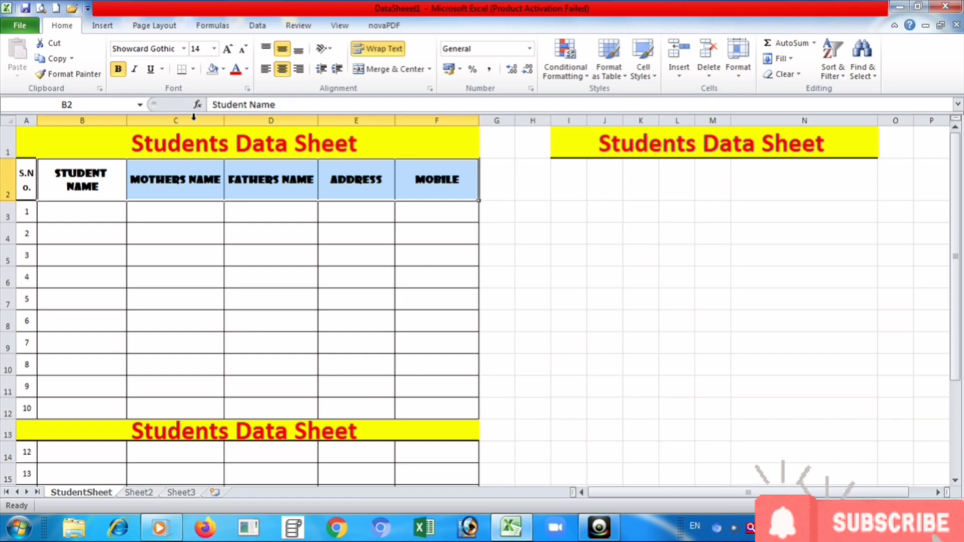
- Switch the header row font to Lucida Console
{"action": "left_click", "coordinate": [184, 49]}
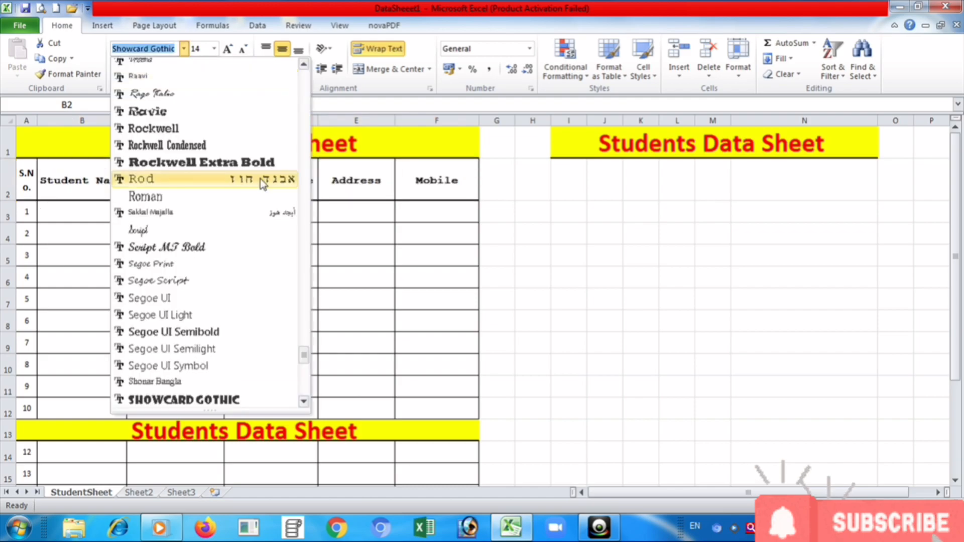
{"action": "left_click", "coordinate": [305, 106]}
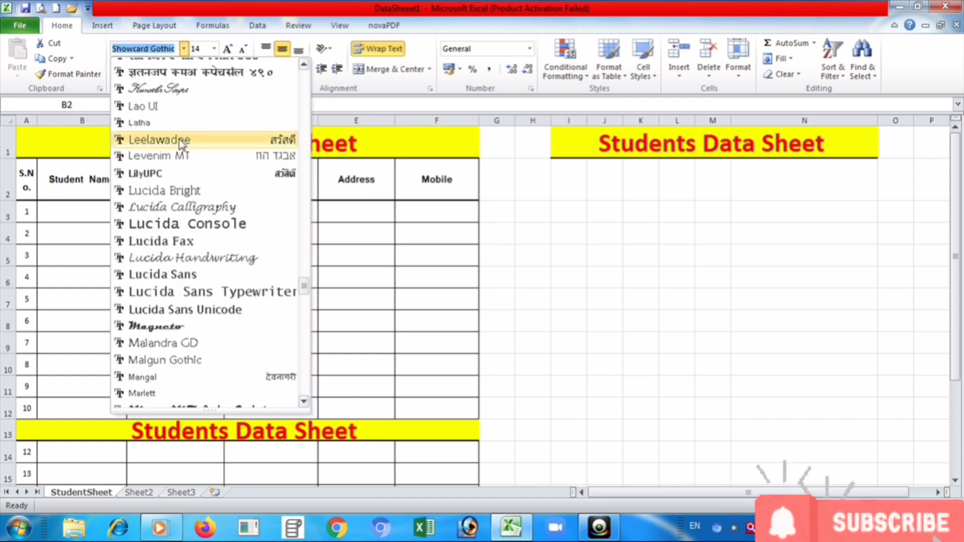
{"action": "left_click", "coordinate": [183, 222]}
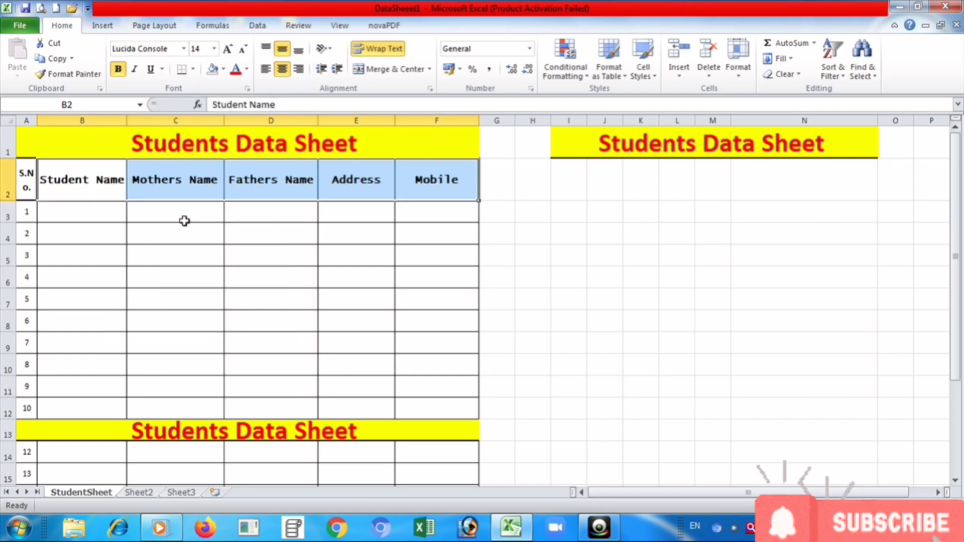
{"action": "left_click", "coordinate": [214, 48]}
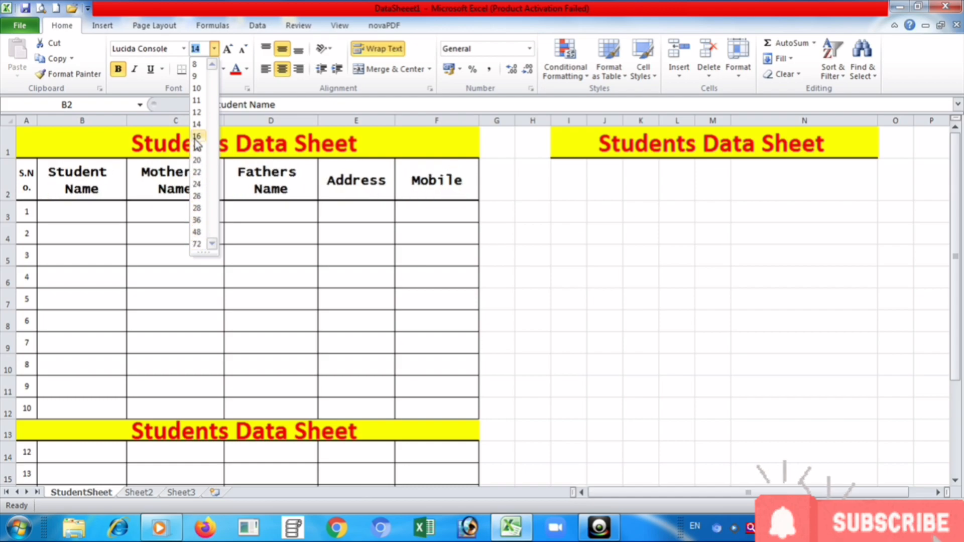
- Set the header text to 12, enlarge it twice, then shrink it down to size 8
{"action": "left_click", "coordinate": [196, 114]}
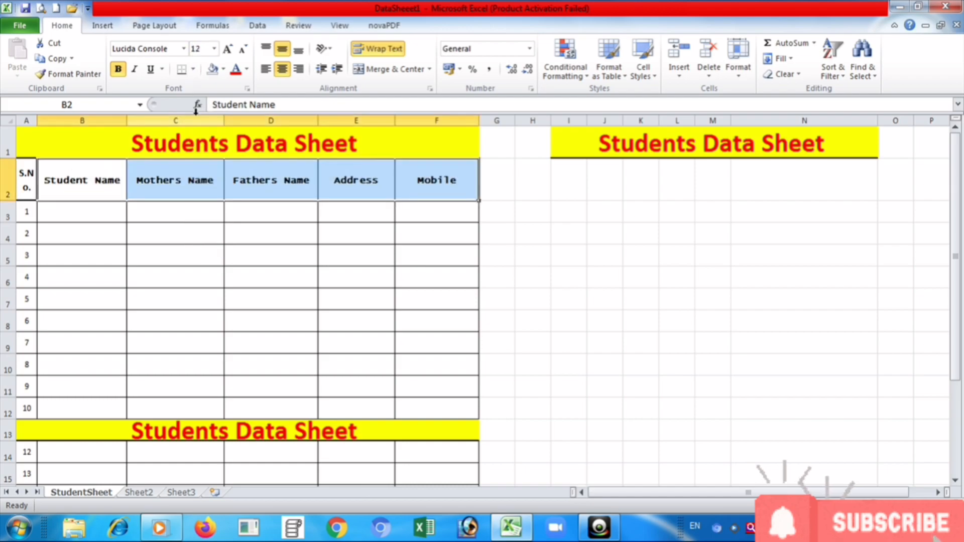
{"action": "left_click", "coordinate": [228, 50]}
{"action": "left_click", "coordinate": [227, 50]}
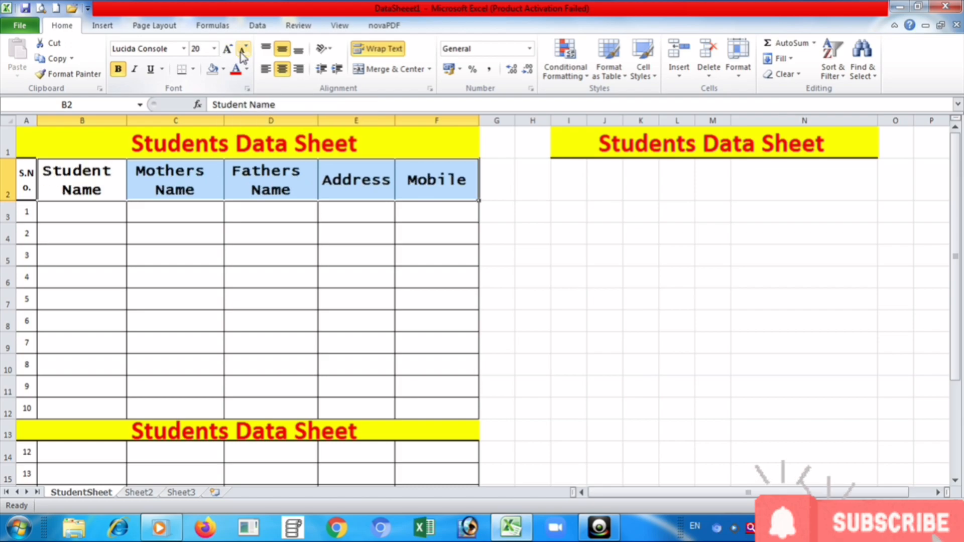
{"action": "left_click", "coordinate": [240, 52]}
{"action": "left_click", "coordinate": [240, 52]}
{"action": "left_click", "coordinate": [240, 53]}
{"action": "left_click", "coordinate": [240, 52]}
{"action": "left_click", "coordinate": [240, 52]}
{"action": "left_click", "coordinate": [241, 53]}
{"action": "left_click", "coordinate": [240, 53]}
{"action": "left_click", "coordinate": [240, 52]}
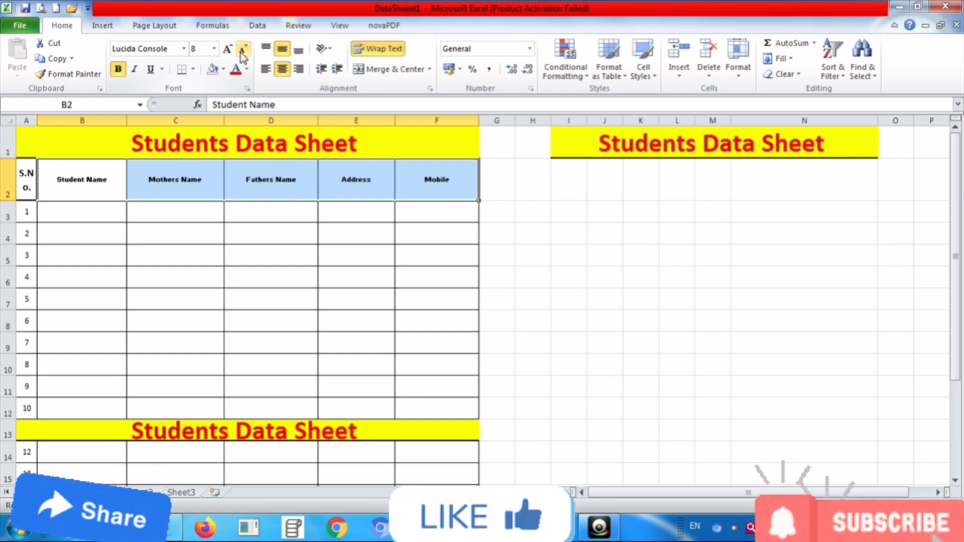
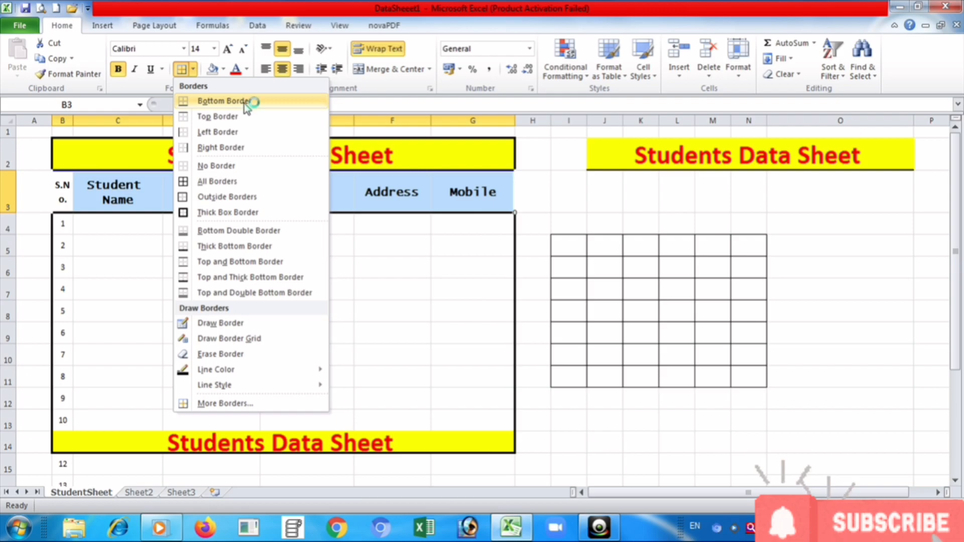
- Add a bottom border under the header row
{"action": "left_click", "coordinate": [276, 250]}
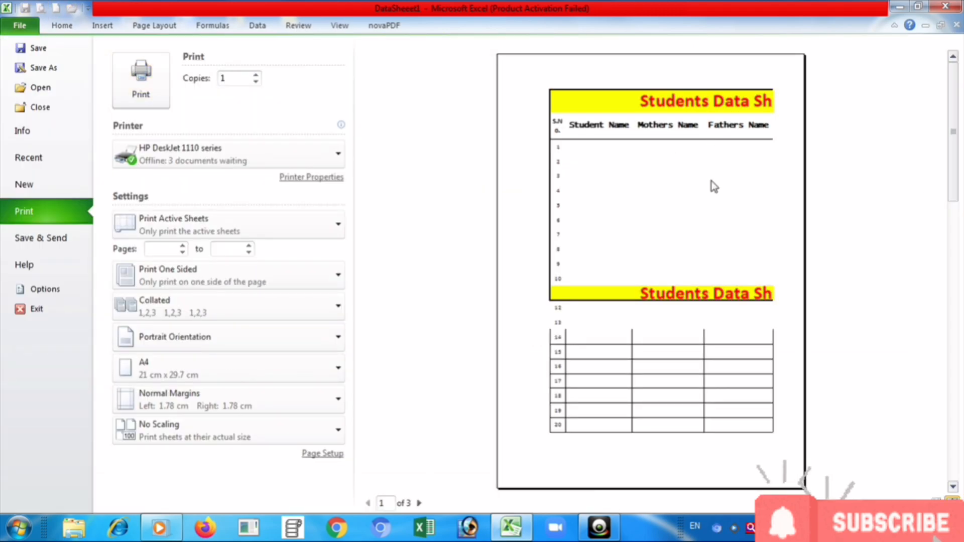
- Leave the print preview and return to the worksheet
{"action": "key", "text": "Escape"}
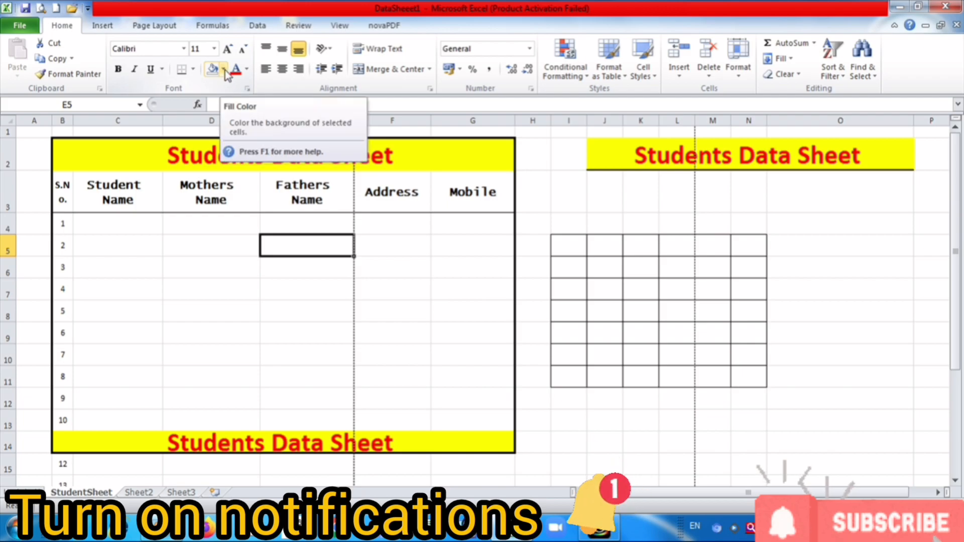
- Remove the title banner's yellow fill, then try a green fill on it
{"action": "left_click", "coordinate": [307, 337]}
{"action": "left_click", "coordinate": [259, 157]}
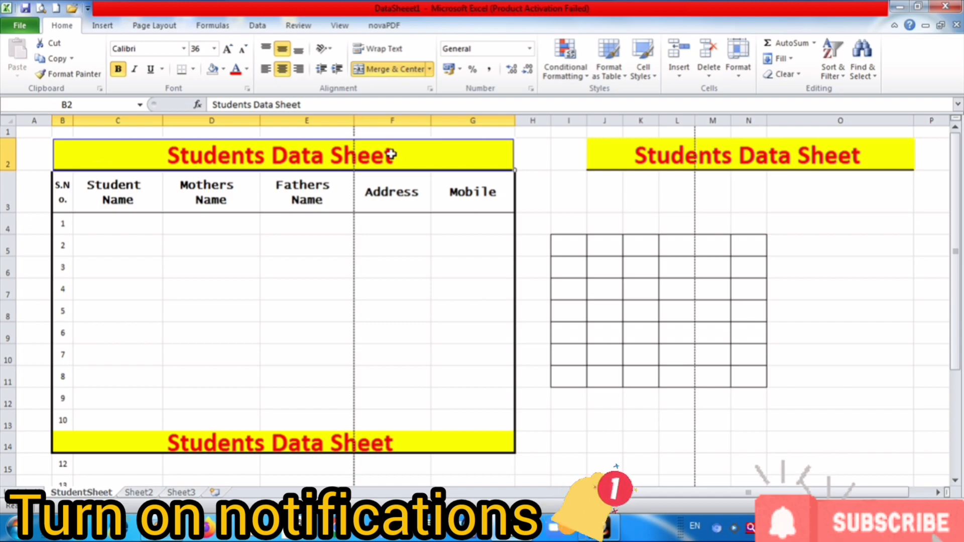
{"action": "left_click", "coordinate": [225, 69]}
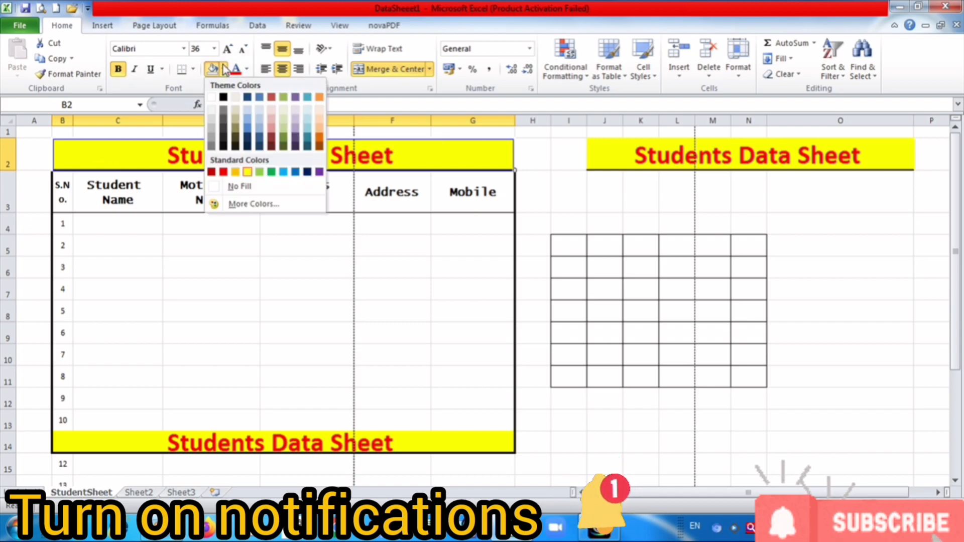
{"action": "left_click", "coordinate": [240, 187]}
{"action": "left_click", "coordinate": [232, 191]}
{"action": "left_click", "coordinate": [228, 156]}
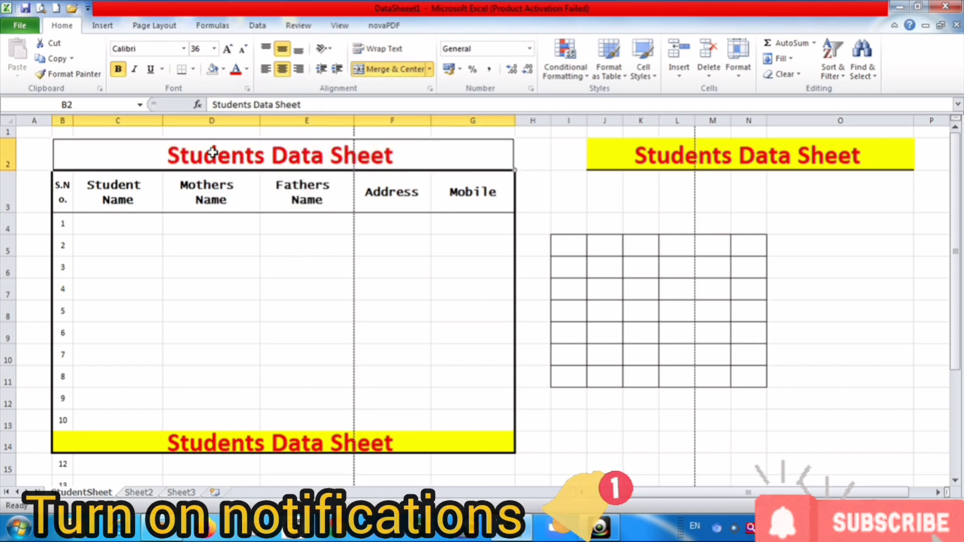
{"action": "left_click", "coordinate": [224, 69]}
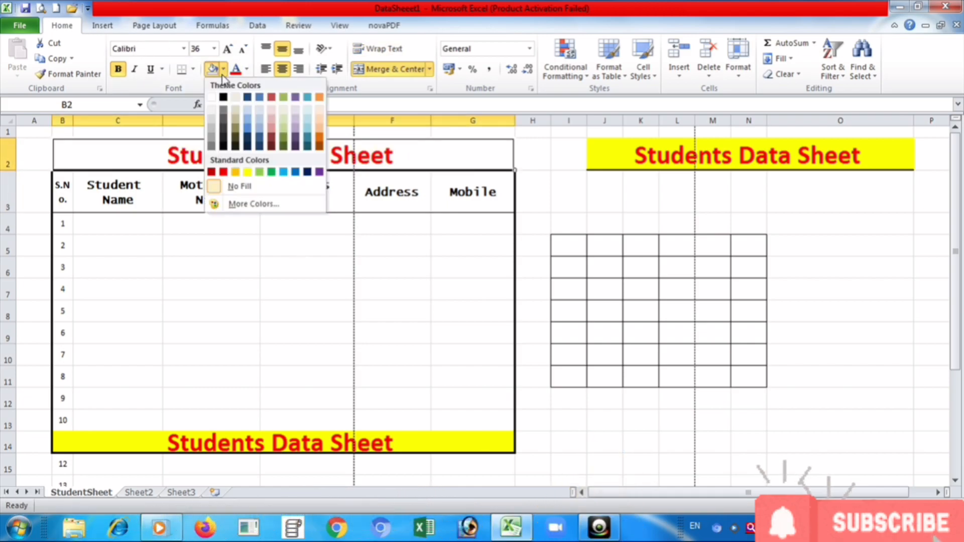
{"action": "left_click", "coordinate": [260, 173]}
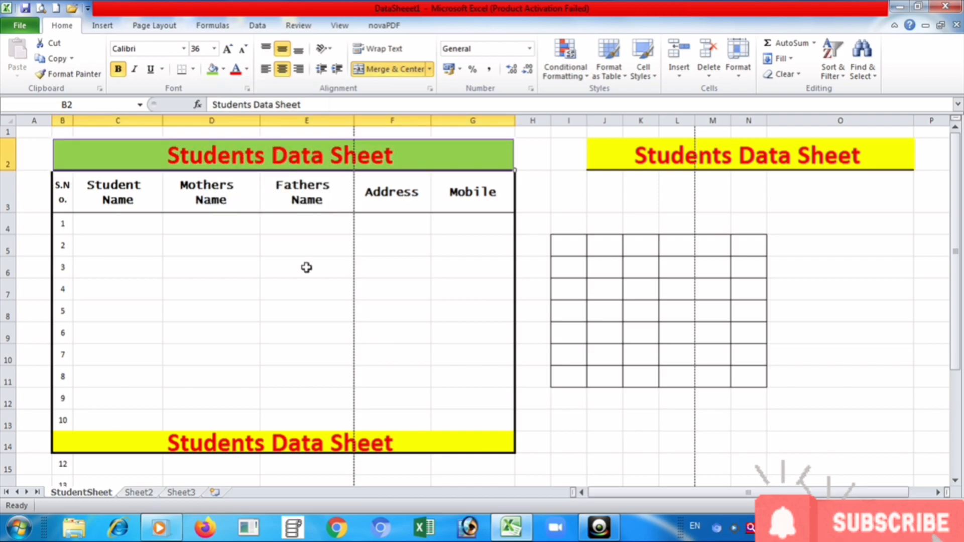
- Change the title banner fill to light blue and check the colour
{"action": "left_click", "coordinate": [224, 69]}
{"action": "left_click", "coordinate": [246, 112]}
{"action": "left_click", "coordinate": [360, 241]}
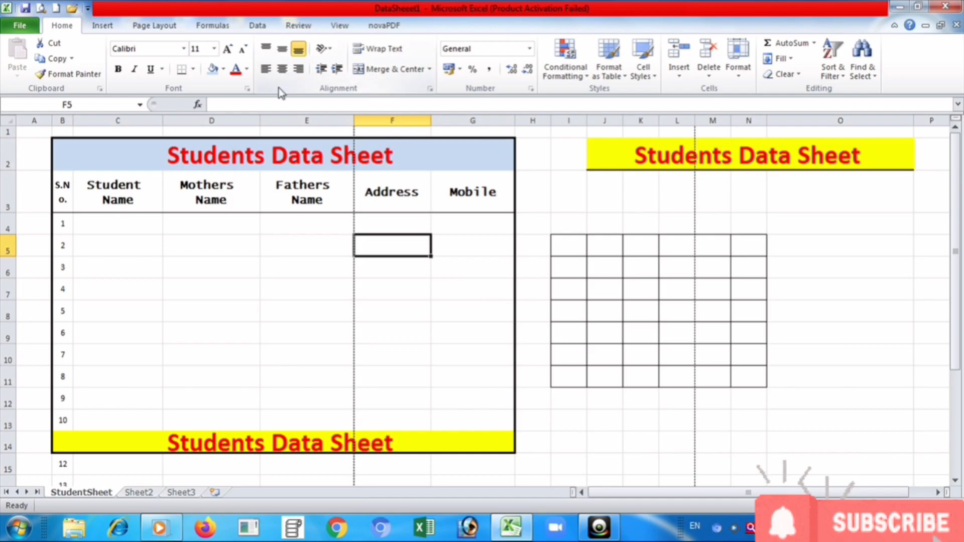
{"action": "left_click", "coordinate": [274, 156]}
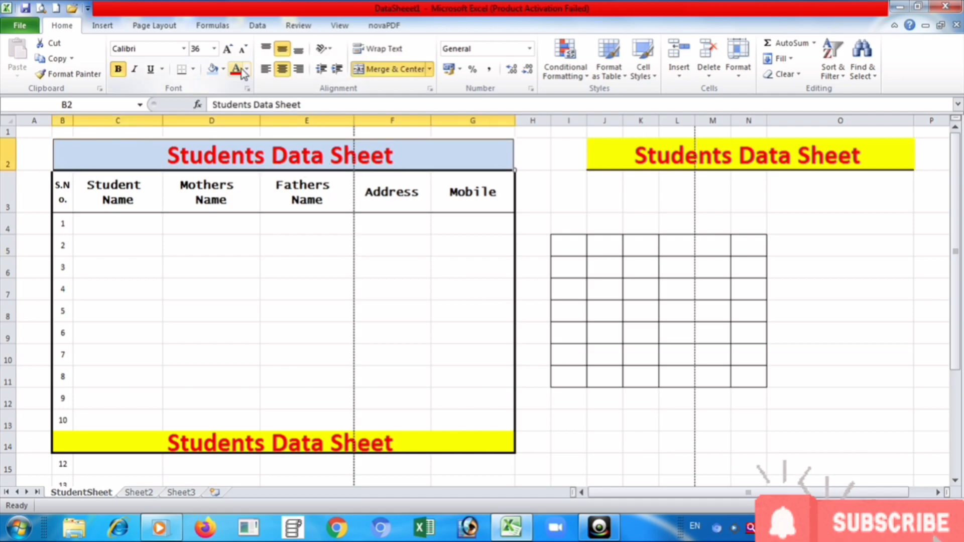
{"action": "left_click", "coordinate": [198, 205]}
{"action": "left_click", "coordinate": [137, 182]}
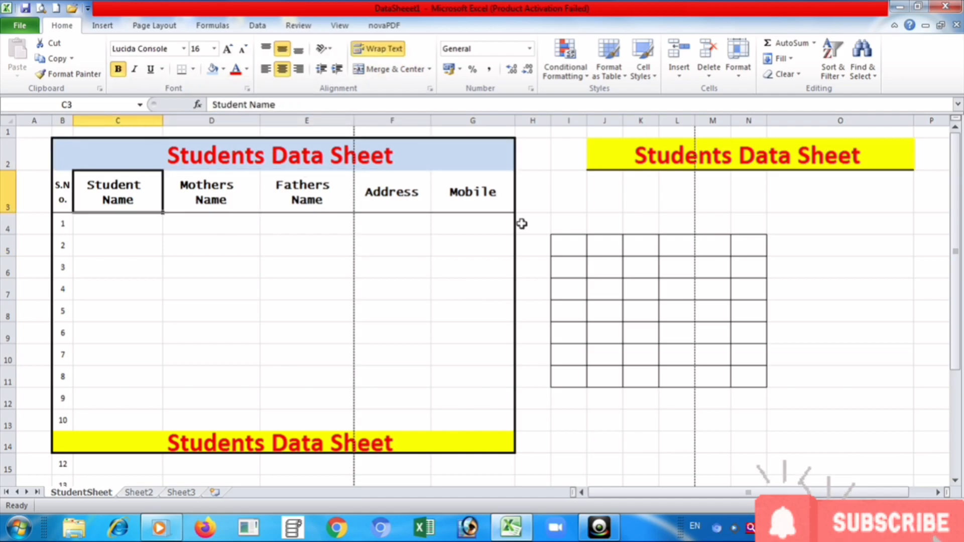
- Colour the Student Name to Mobile heading text red, then switch it to green
{"action": "left_click", "coordinate": [485, 204], "text": "shift"}
{"action": "left_click", "coordinate": [236, 69]}
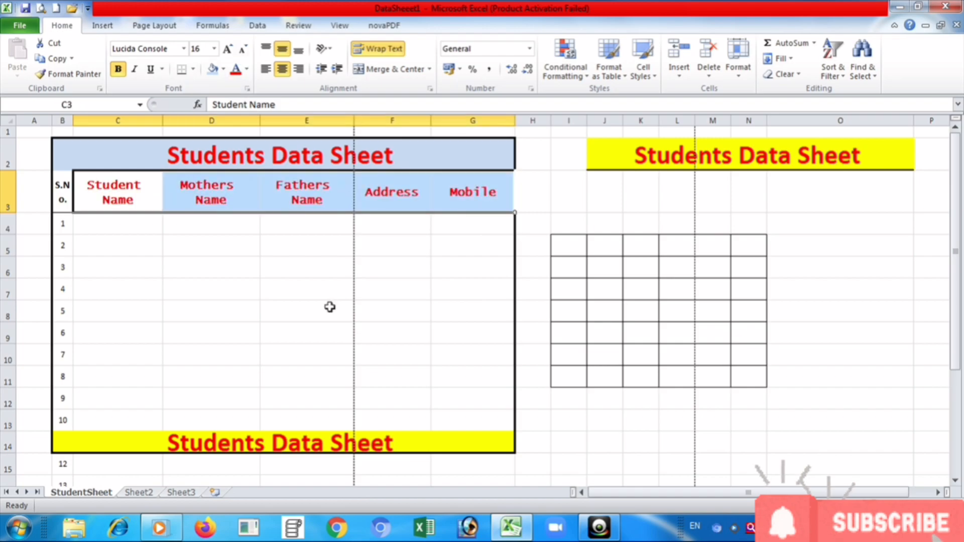
{"action": "left_click", "coordinate": [329, 307]}
{"action": "left_click_drag", "start_coordinate": [100, 191], "coordinate": [477, 195]}
{"action": "left_click", "coordinate": [246, 69]}
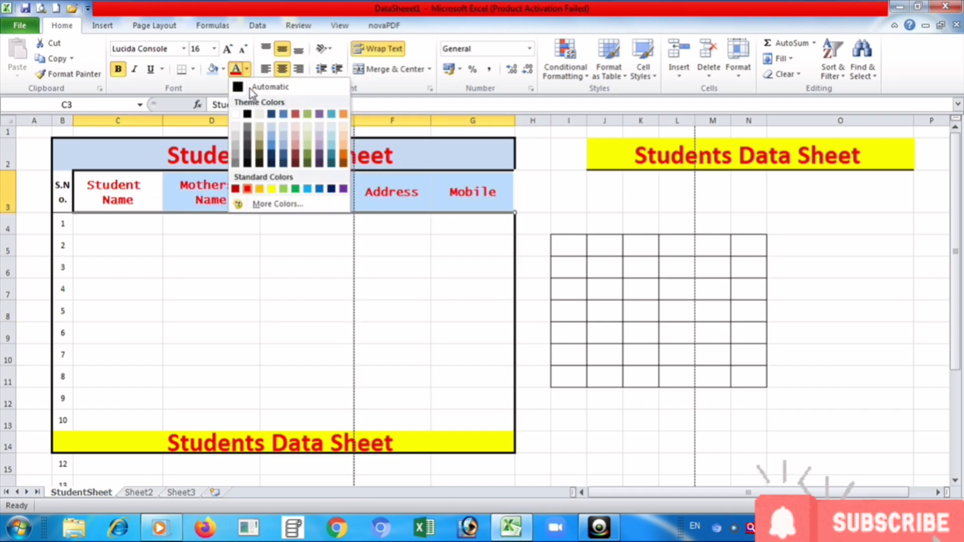
{"action": "left_click", "coordinate": [295, 190]}
{"action": "left_click", "coordinate": [408, 319]}
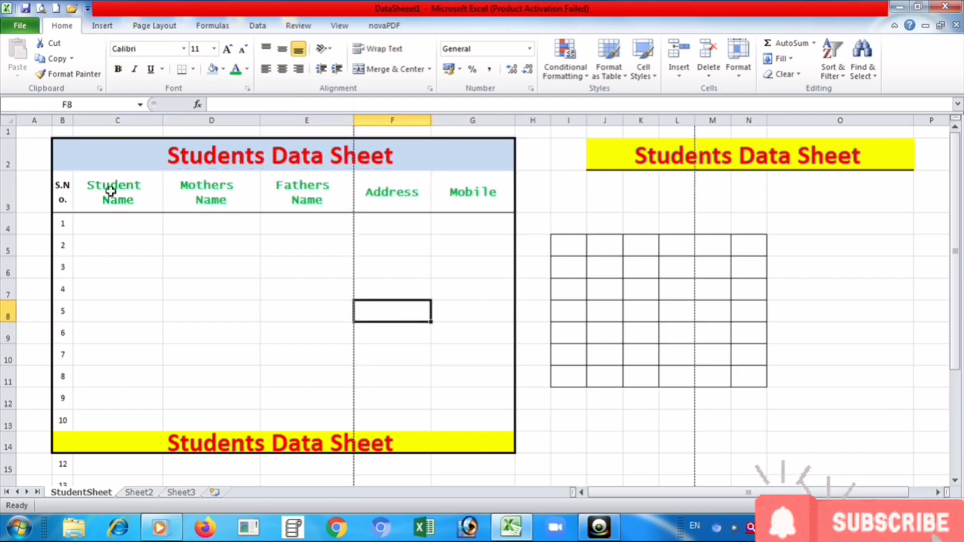
{"action": "left_click_drag", "start_coordinate": [62, 194], "coordinate": [472, 198]}
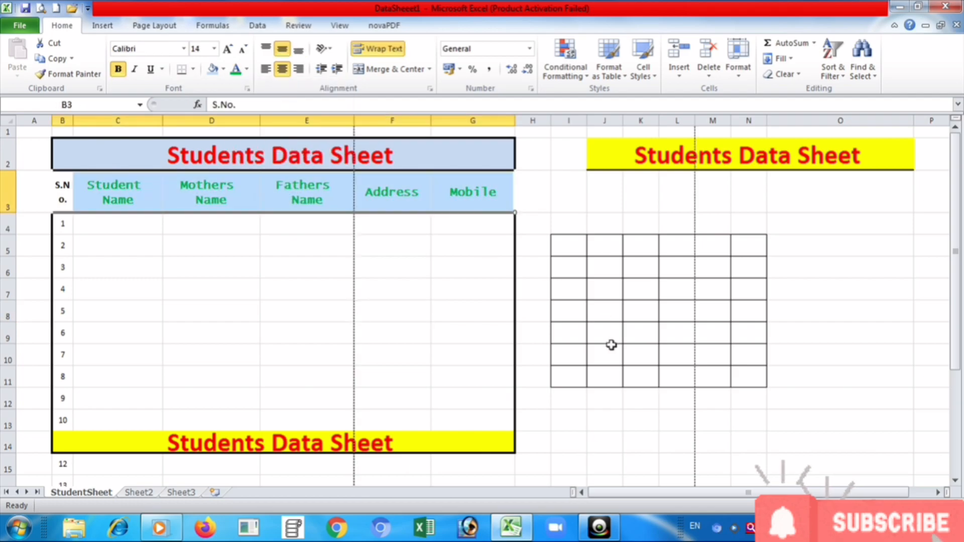
{"action": "left_click", "coordinate": [183, 305]}
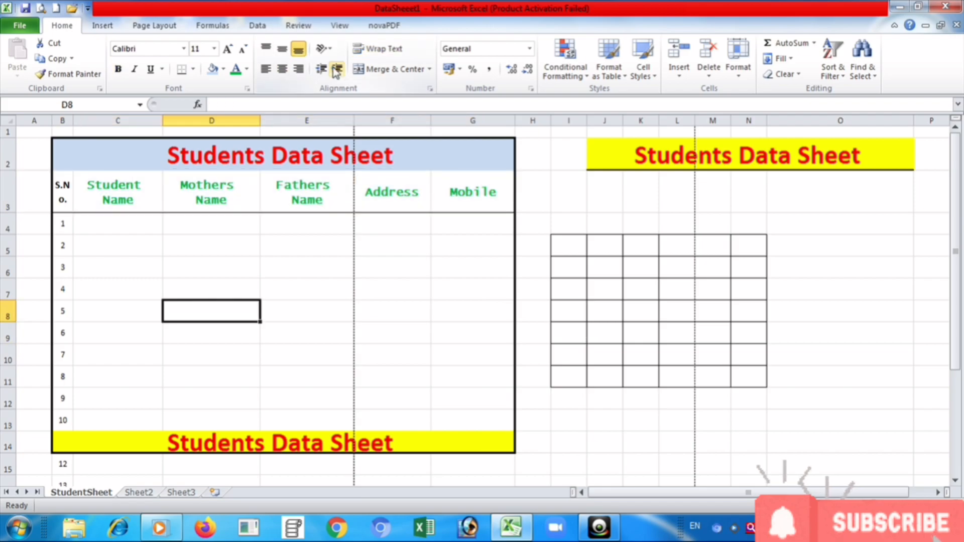
{"action": "left_click", "coordinate": [336, 304]}
- Widen column D so Mothers Name fits on one line and make row 3 much taller
{"action": "left_click_drag", "start_coordinate": [264, 121], "coordinate": [300, 121]}
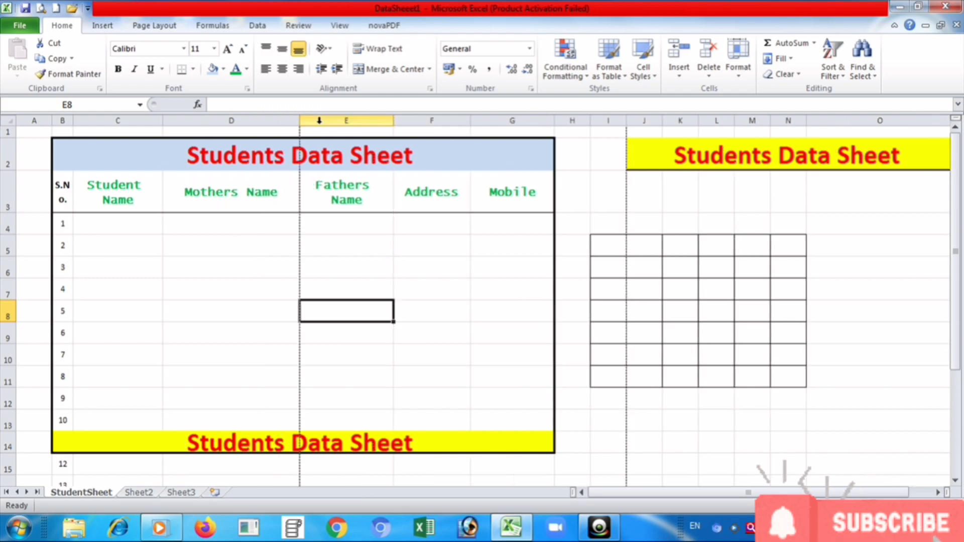
{"action": "left_click_drag", "start_coordinate": [11, 210], "coordinate": [11, 291]}
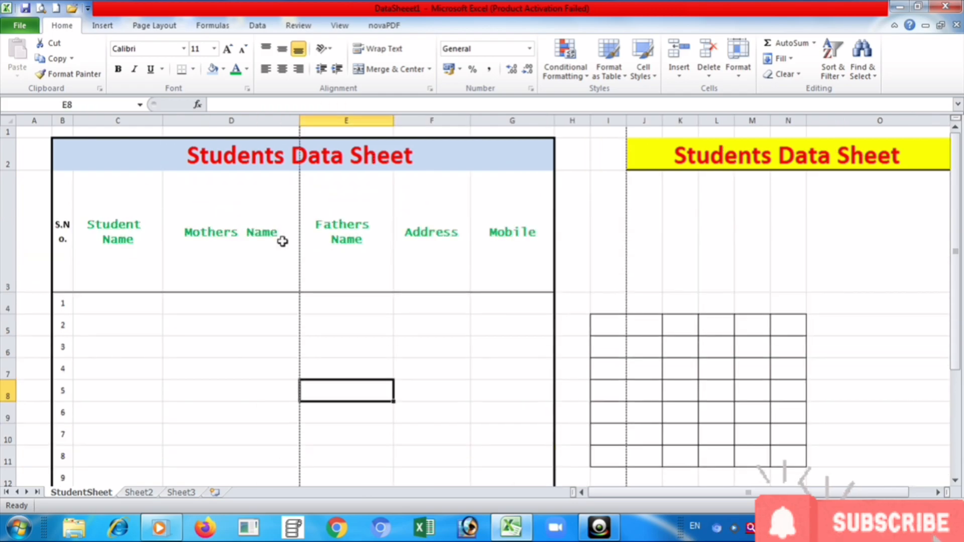
{"action": "left_click", "coordinate": [280, 239]}
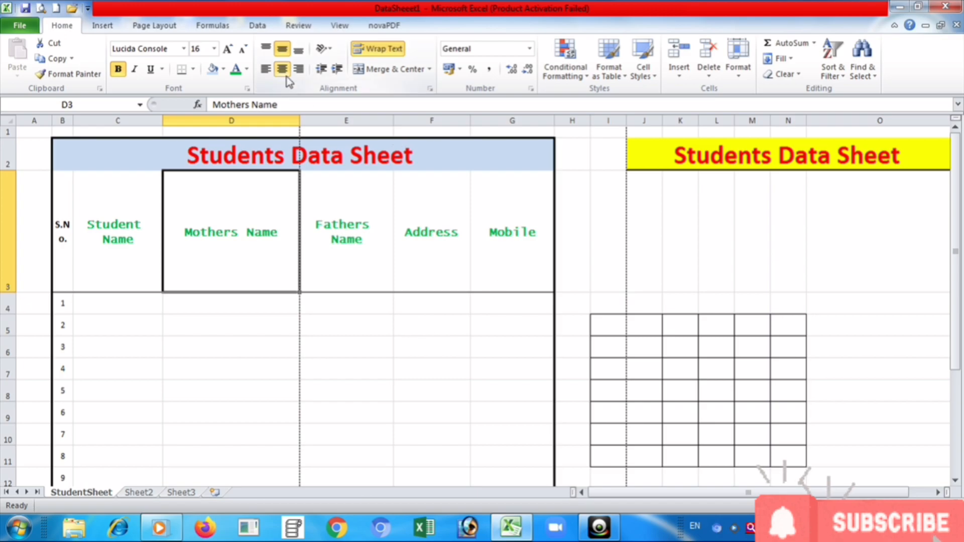
{"action": "left_click", "coordinate": [267, 48]}
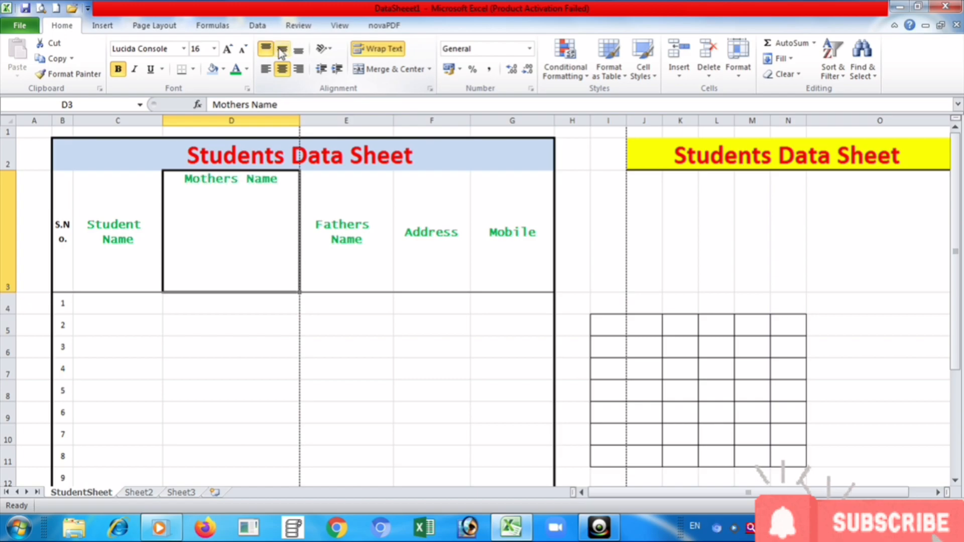
{"action": "left_click", "coordinate": [283, 50]}
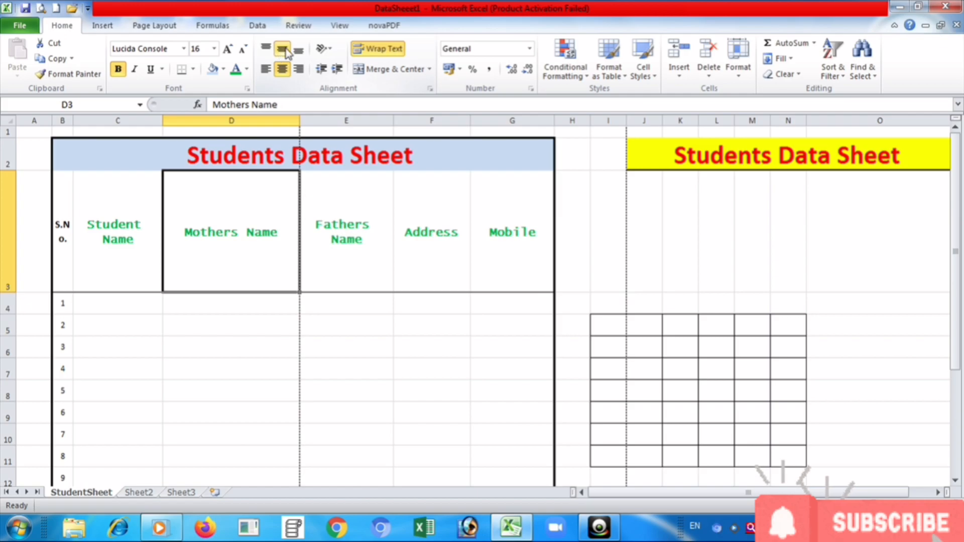
{"action": "left_click", "coordinate": [299, 51]}
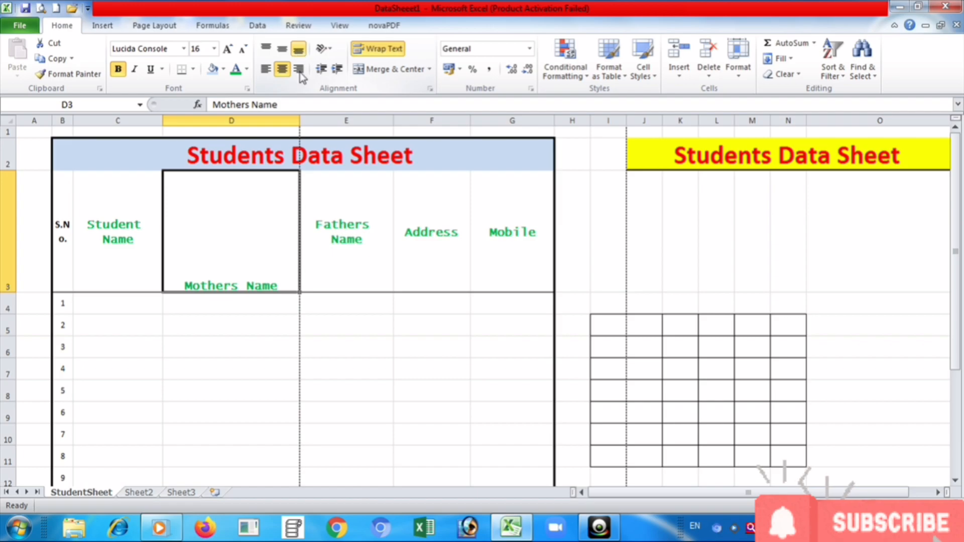
{"action": "left_click", "coordinate": [299, 70]}
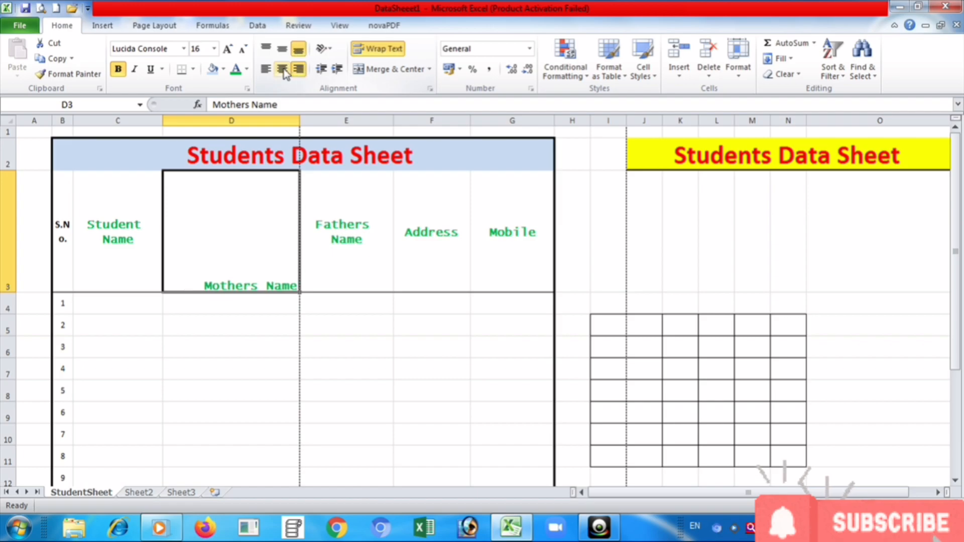
{"action": "left_click", "coordinate": [282, 70]}
{"action": "left_click", "coordinate": [266, 71]}
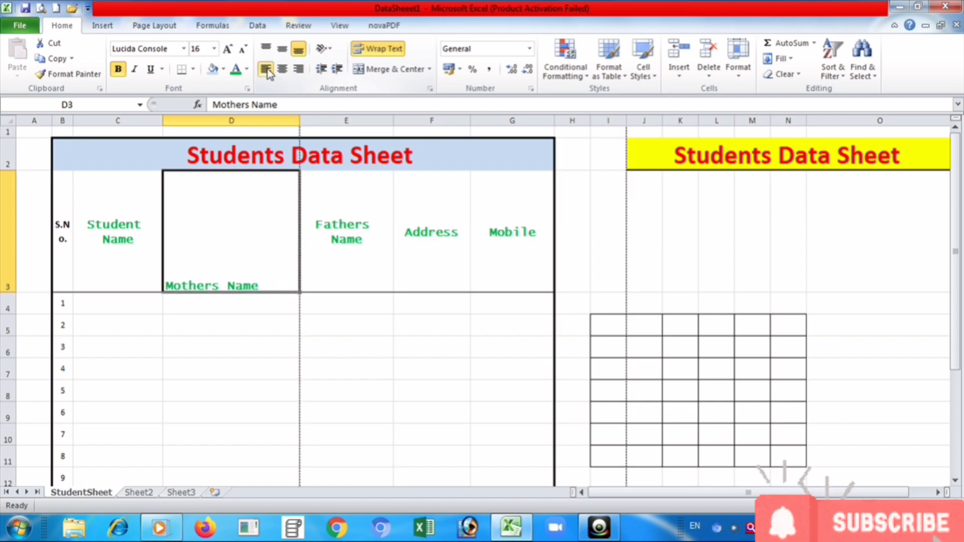
{"action": "left_click", "coordinate": [281, 70]}
{"action": "left_click", "coordinate": [298, 70]}
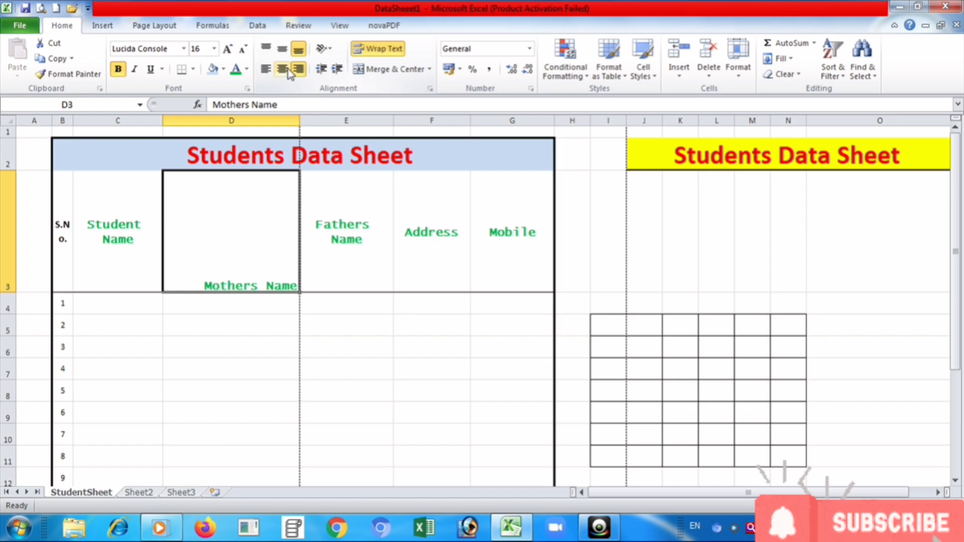
{"action": "left_click", "coordinate": [283, 70]}
{"action": "left_click", "coordinate": [267, 71]}
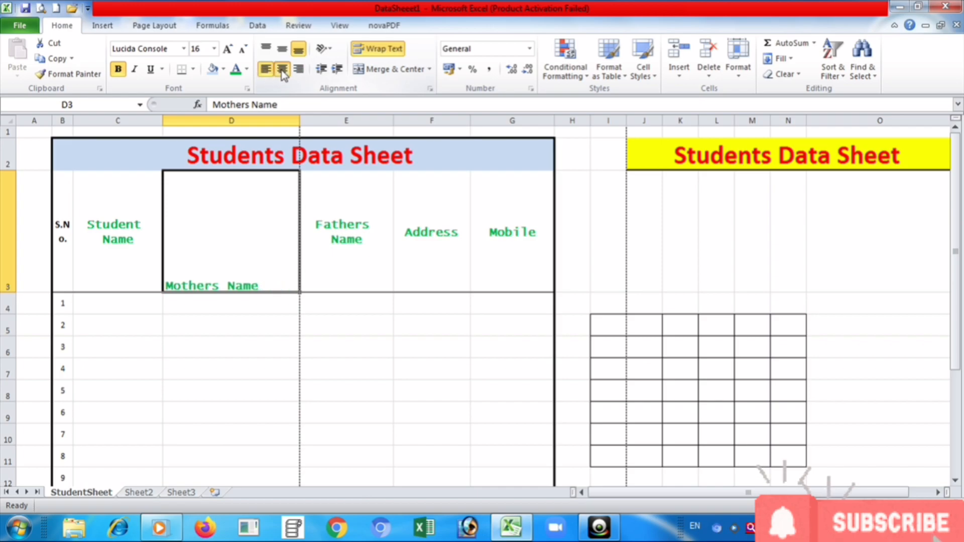
{"action": "left_click", "coordinate": [282, 70]}
{"action": "left_click", "coordinate": [299, 69]}
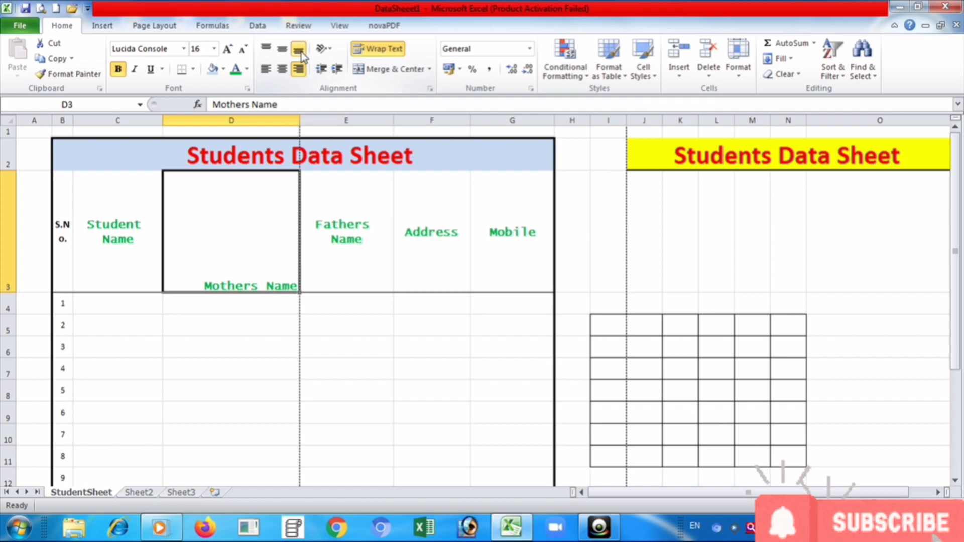
{"action": "left_click", "coordinate": [283, 50]}
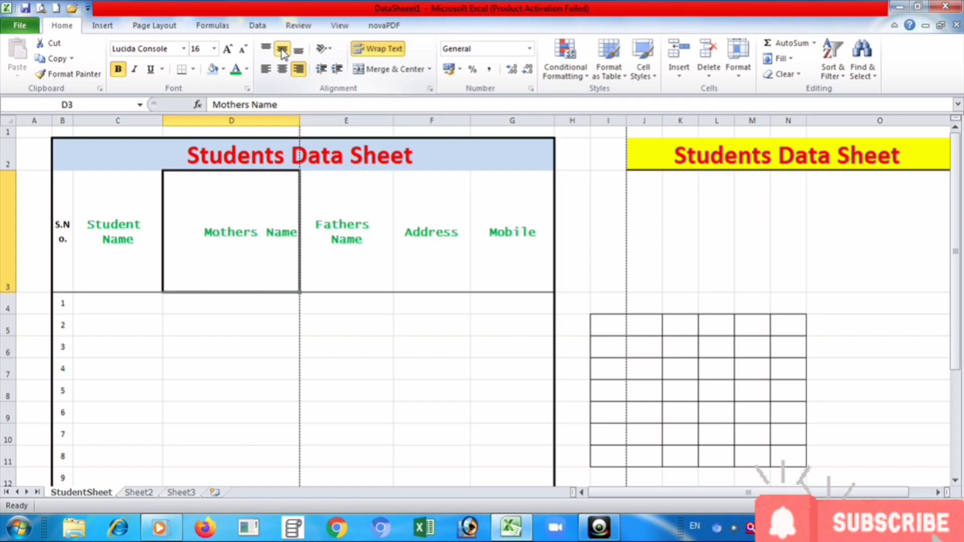
{"action": "left_click", "coordinate": [266, 49]}
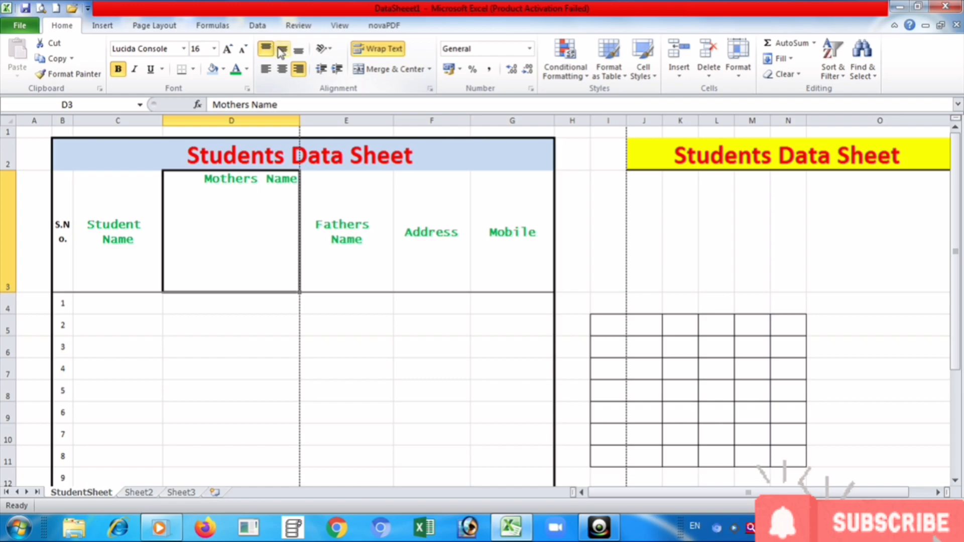
{"action": "left_click", "coordinate": [281, 50]}
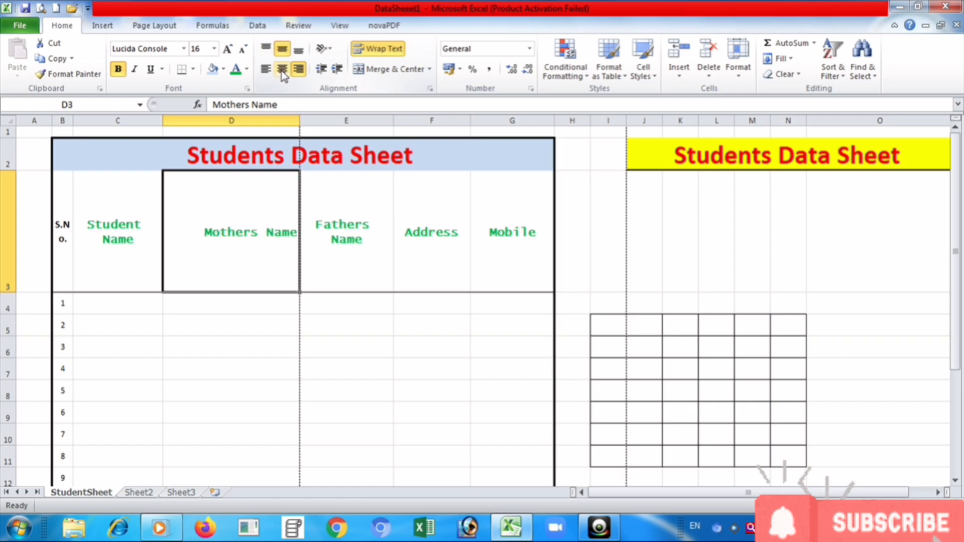
{"action": "left_click", "coordinate": [282, 73]}
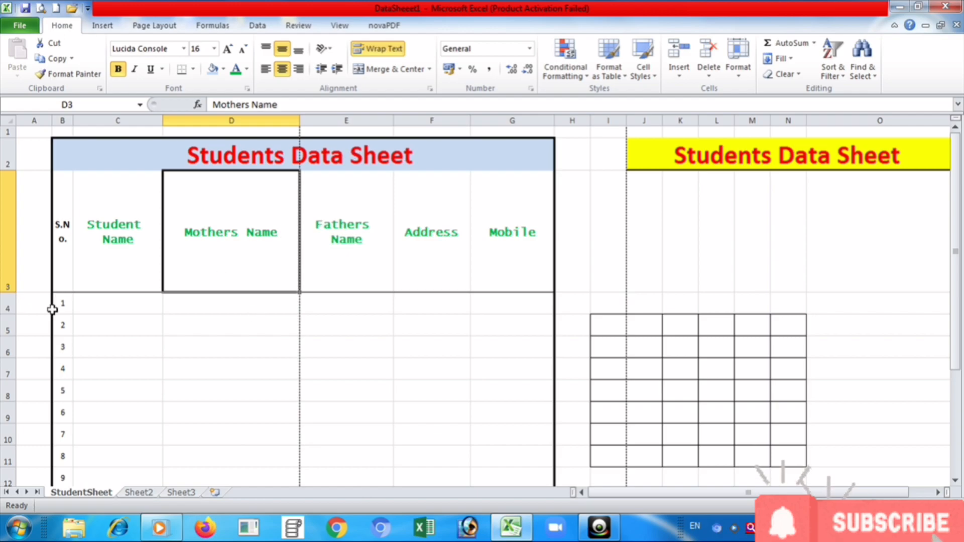
- Make row 4 taller and try counterclockwise and clockwise angles on Mothers Name, widening column D
{"action": "left_click_drag", "start_coordinate": [10, 314], "coordinate": [10, 335]}
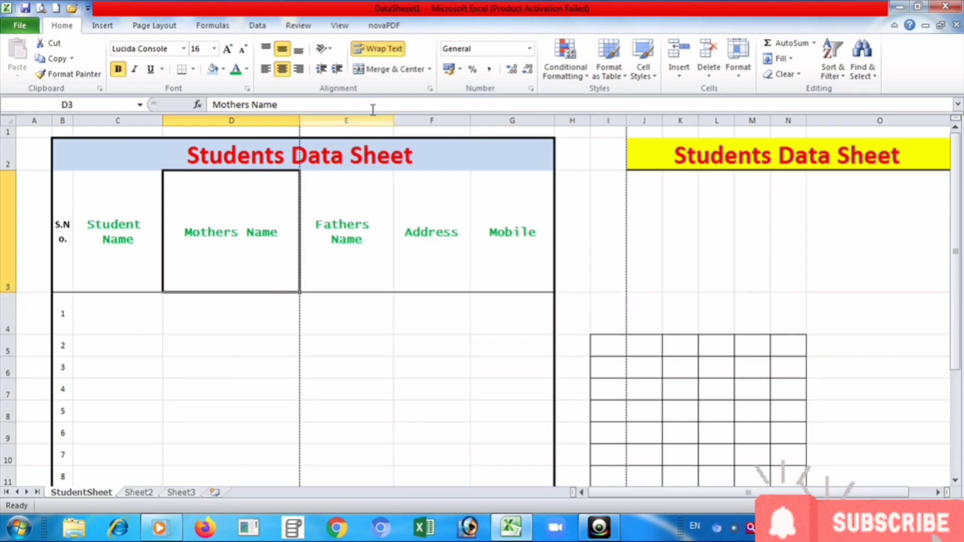
{"action": "left_click", "coordinate": [323, 48]}
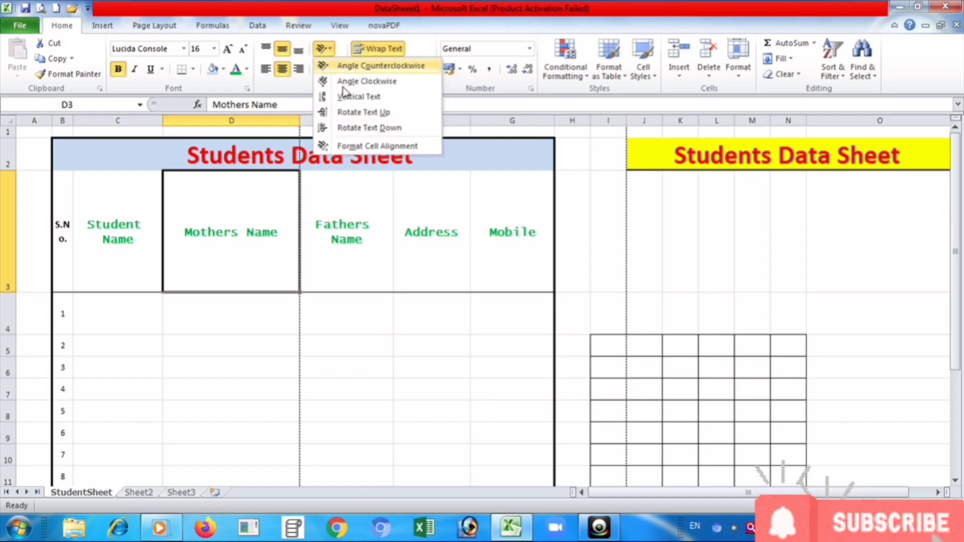
{"action": "left_click", "coordinate": [357, 66]}
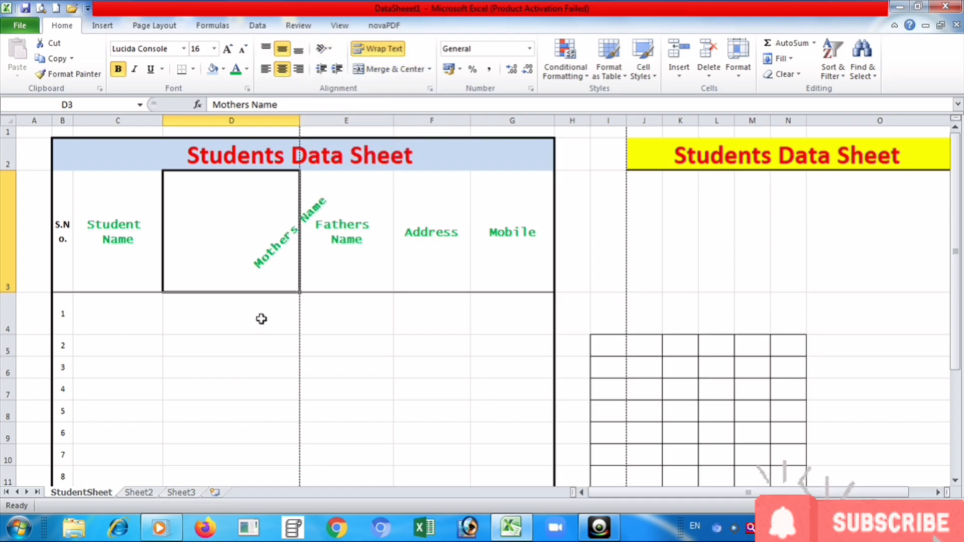
{"action": "left_click_drag", "start_coordinate": [300, 120], "coordinate": [385, 120]}
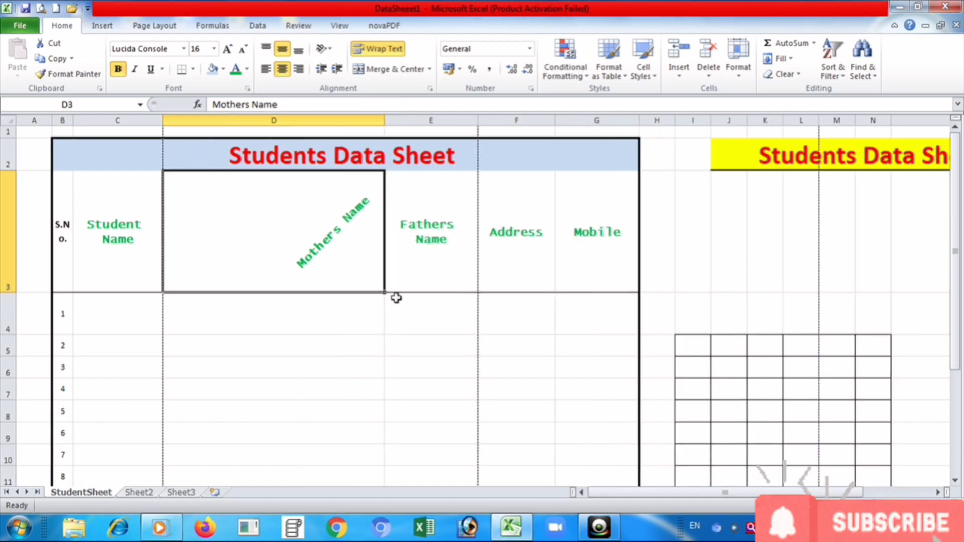
{"action": "left_click", "coordinate": [328, 50]}
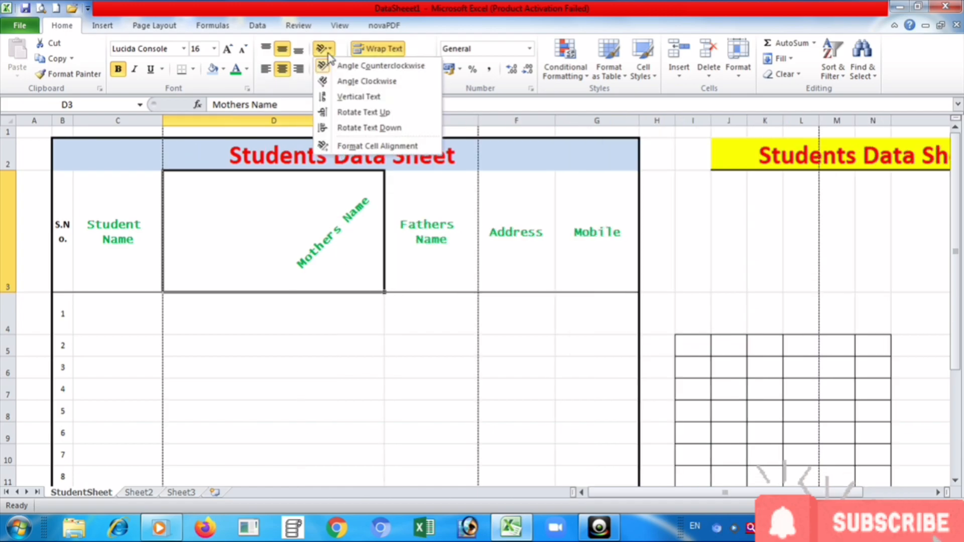
{"action": "left_click", "coordinate": [337, 82]}
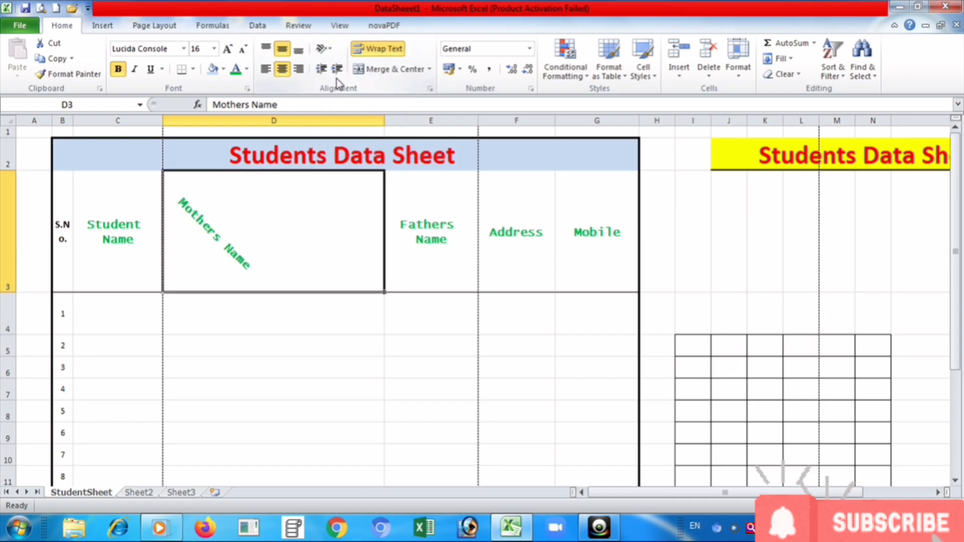
- Stack Mothers Name vertically, then rotate it to read upward and narrow column D
{"action": "left_click", "coordinate": [324, 51]}
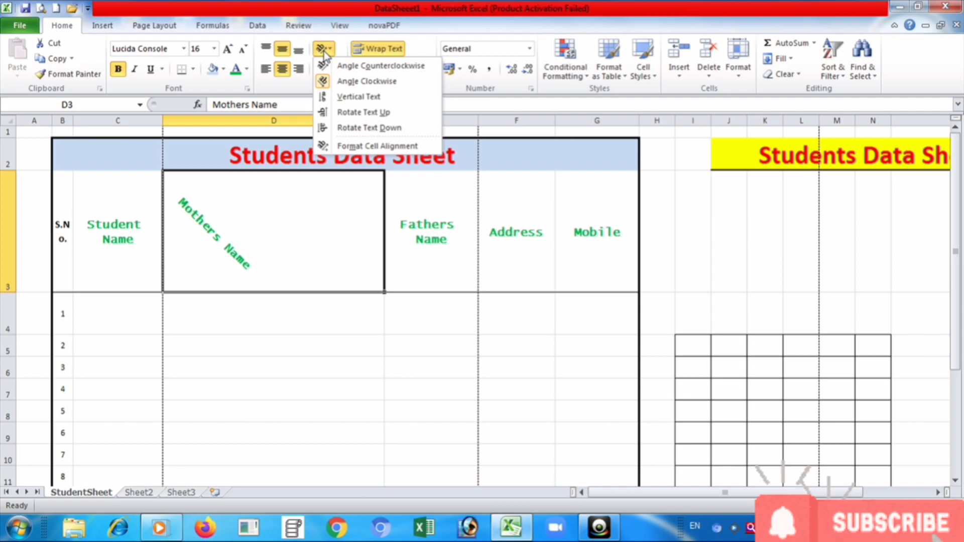
{"action": "left_click", "coordinate": [394, 98]}
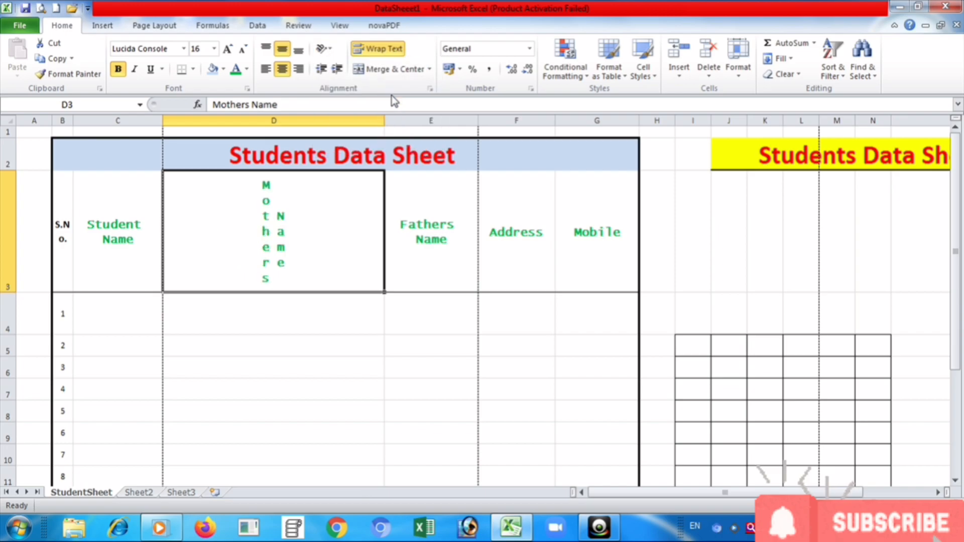
{"action": "left_click", "coordinate": [324, 49]}
{"action": "left_click", "coordinate": [351, 113]}
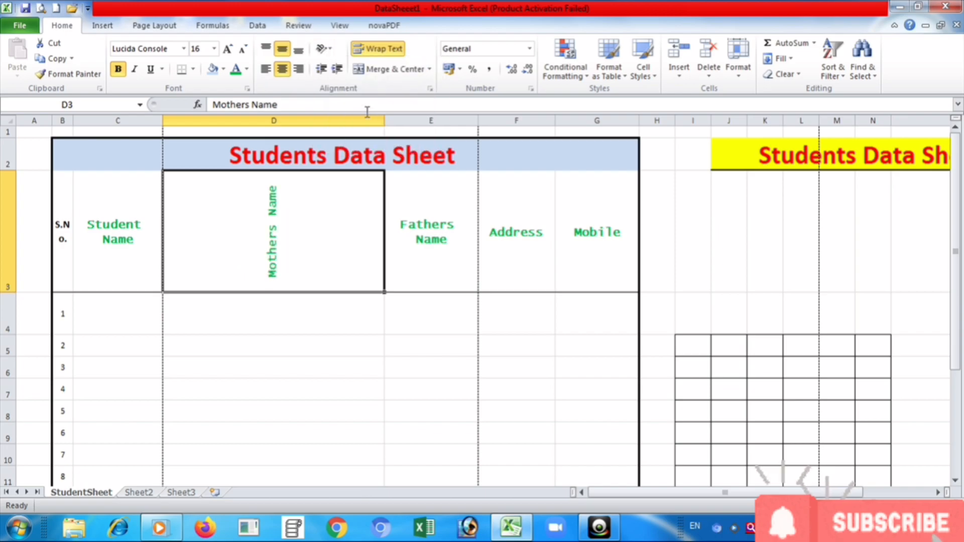
{"action": "left_click_drag", "start_coordinate": [382, 118], "coordinate": [195, 120]}
{"action": "left_click", "coordinate": [196, 121]}
- Rotate Mothers Name to read downward at -90 degrees and open the cell alignment settings
{"action": "left_click", "coordinate": [233, 222]}
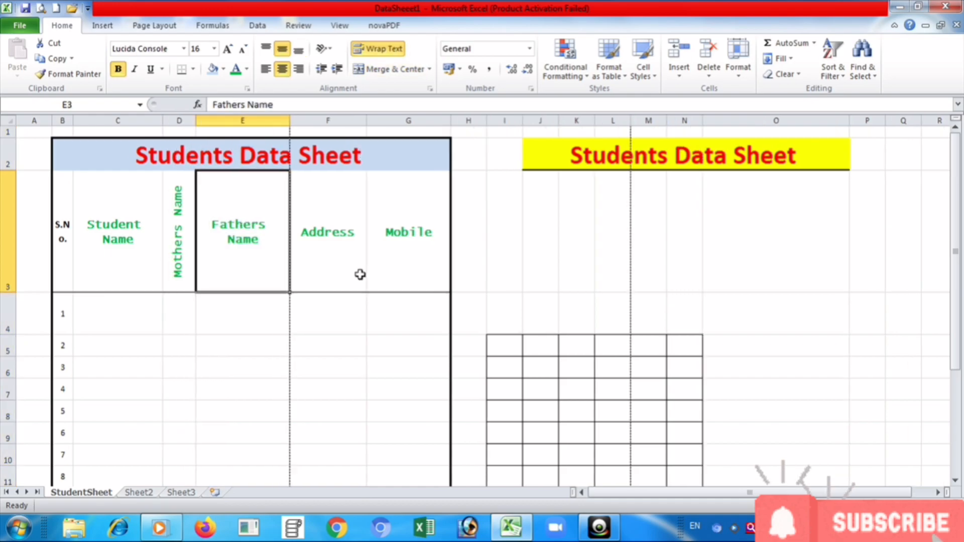
{"action": "left_click", "coordinate": [191, 228]}
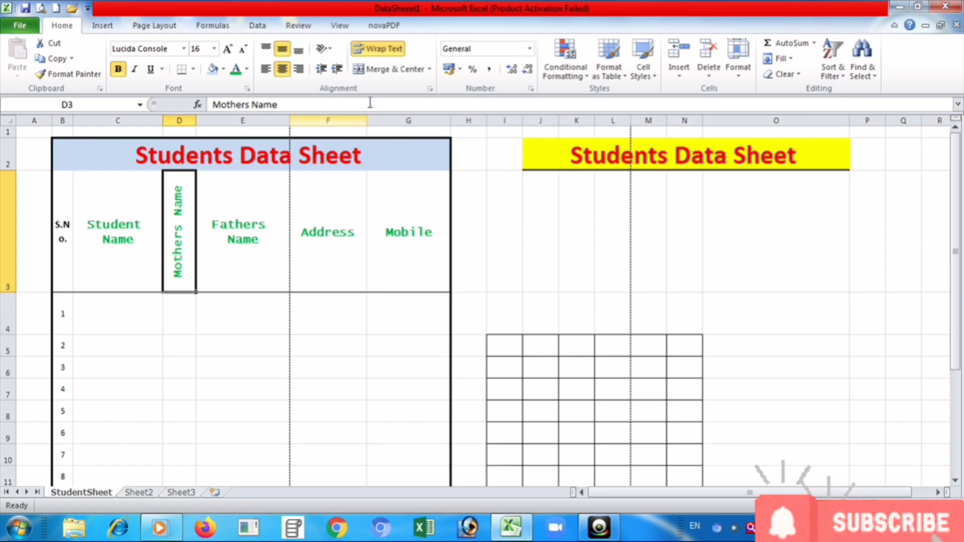
{"action": "left_click", "coordinate": [323, 49]}
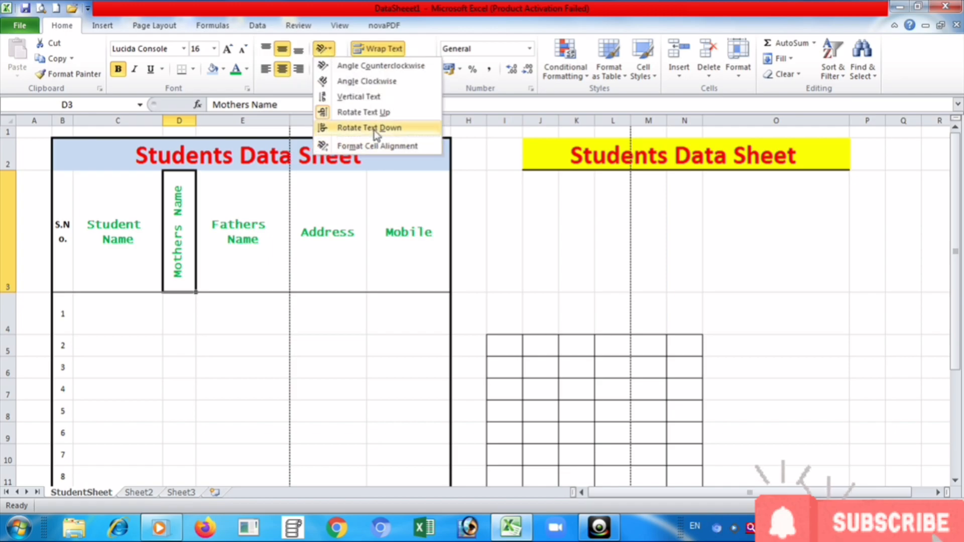
{"action": "left_click", "coordinate": [374, 127]}
{"action": "left_click", "coordinate": [320, 50]}
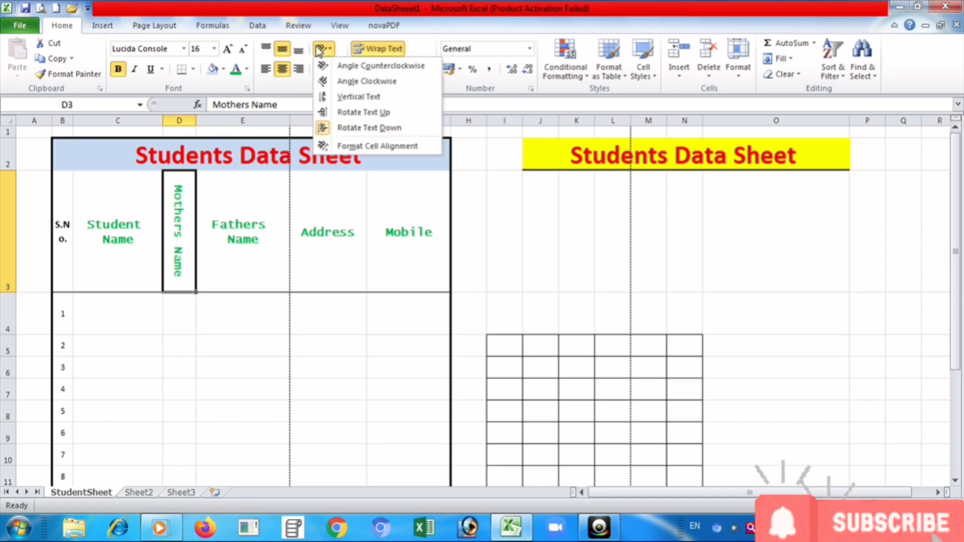
{"action": "left_click", "coordinate": [385, 147]}
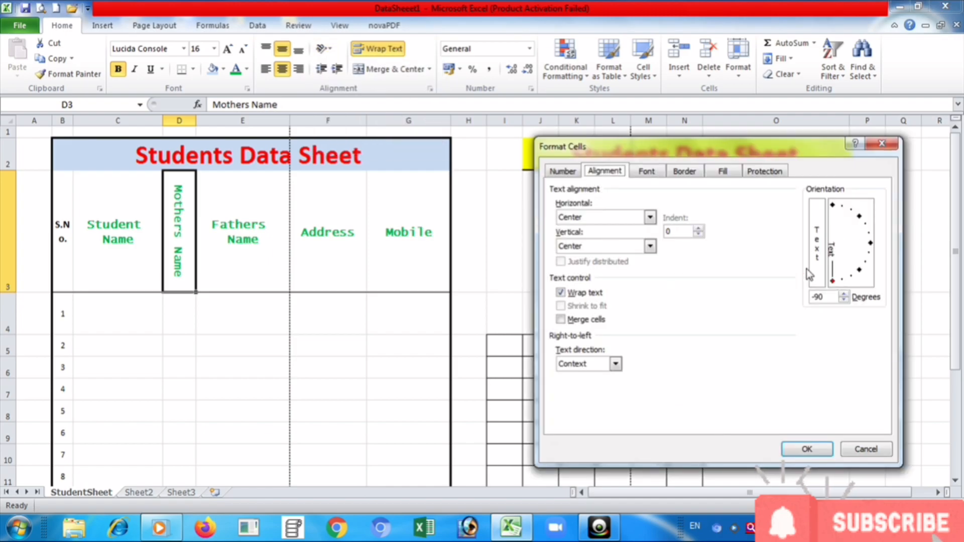
- Set the Mothers Name heading to about 45° and widen column D
{"action": "left_click_drag", "start_coordinate": [833, 284], "coordinate": [868, 215]}
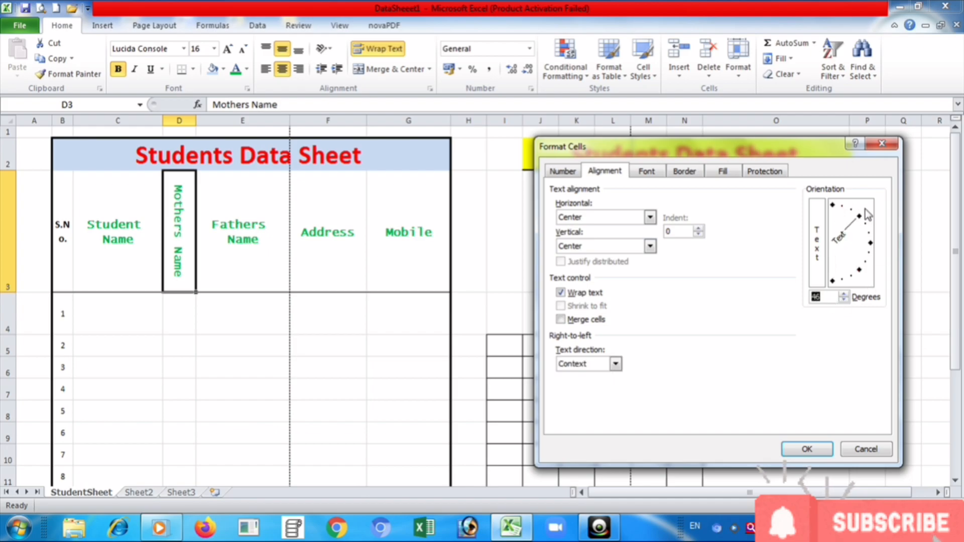
{"action": "left_click", "coordinate": [807, 449]}
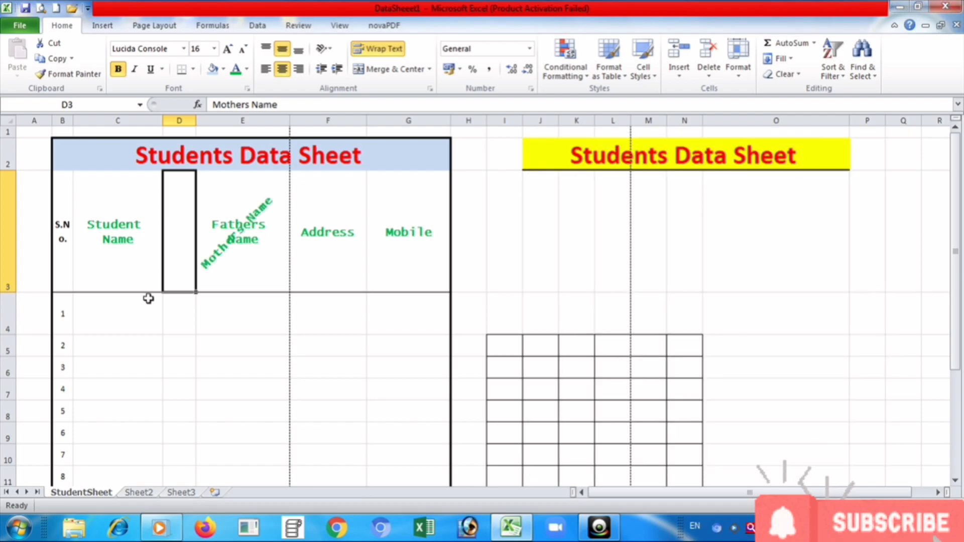
{"action": "left_click", "coordinate": [273, 300]}
{"action": "left_click_drag", "start_coordinate": [195, 120], "coordinate": [238, 121]}
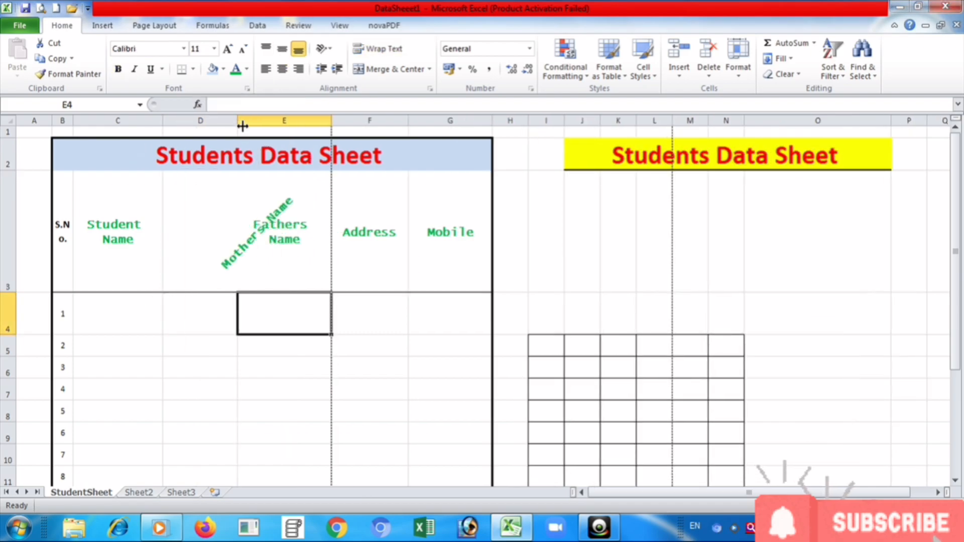
- Rotate Mothers Name to read upward and narrow column D around it
{"action": "key", "text": "Up"}
{"action": "key", "text": "Left"}
{"action": "left_click", "coordinate": [323, 48]}
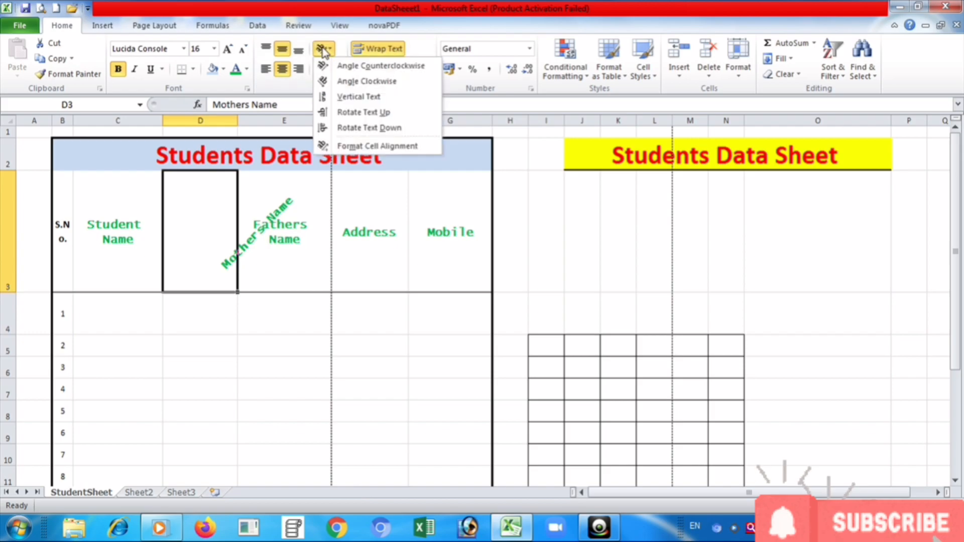
{"action": "left_click", "coordinate": [360, 112]}
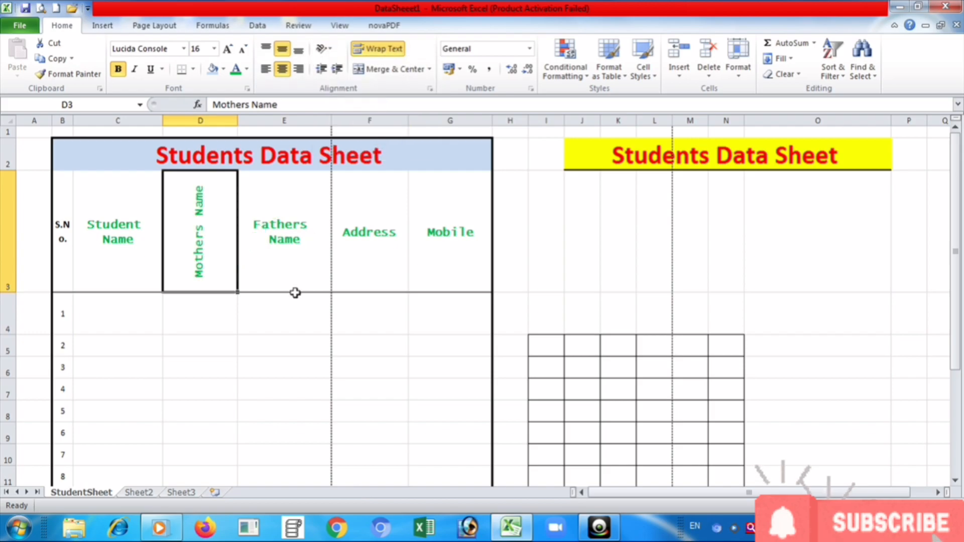
{"action": "left_click", "coordinate": [267, 244]}
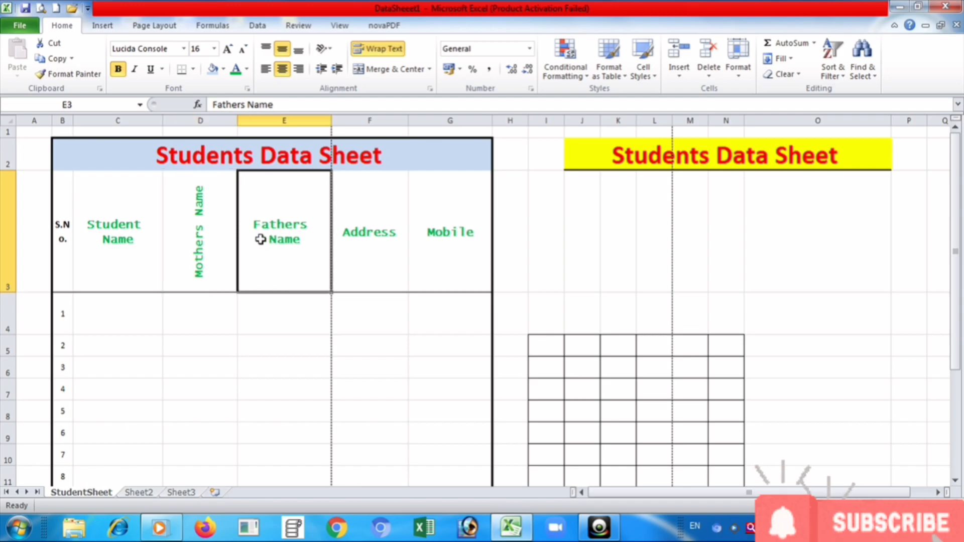
{"action": "left_click", "coordinate": [196, 212]}
{"action": "left_click_drag", "start_coordinate": [236, 121], "coordinate": [192, 121]}
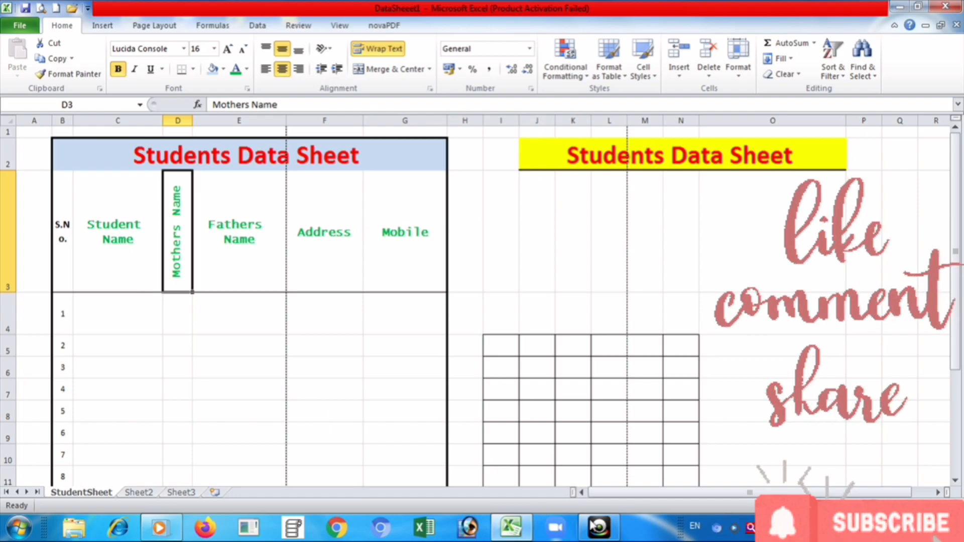
{"action": "left_click", "coordinate": [186, 347]}
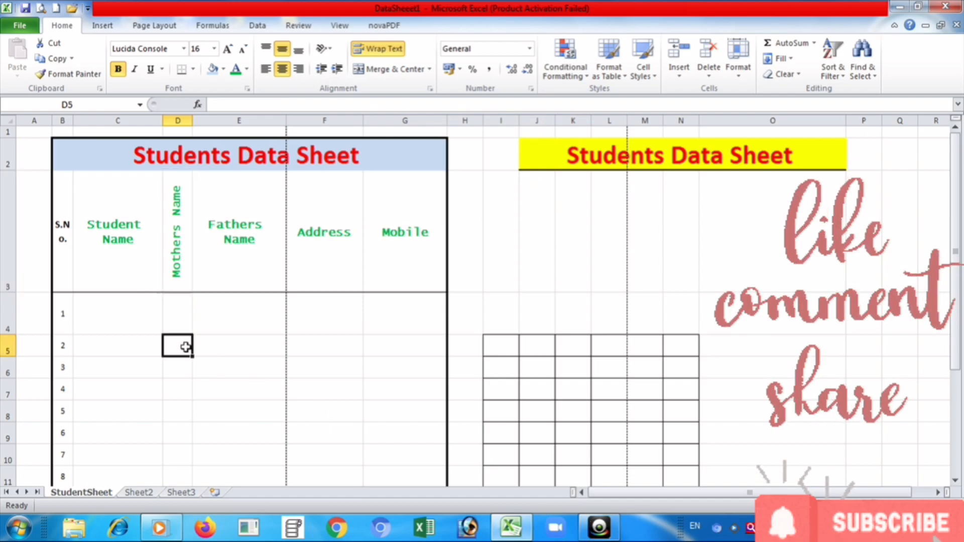
{"action": "left_click_drag", "start_coordinate": [88, 307], "coordinate": [381, 315]}
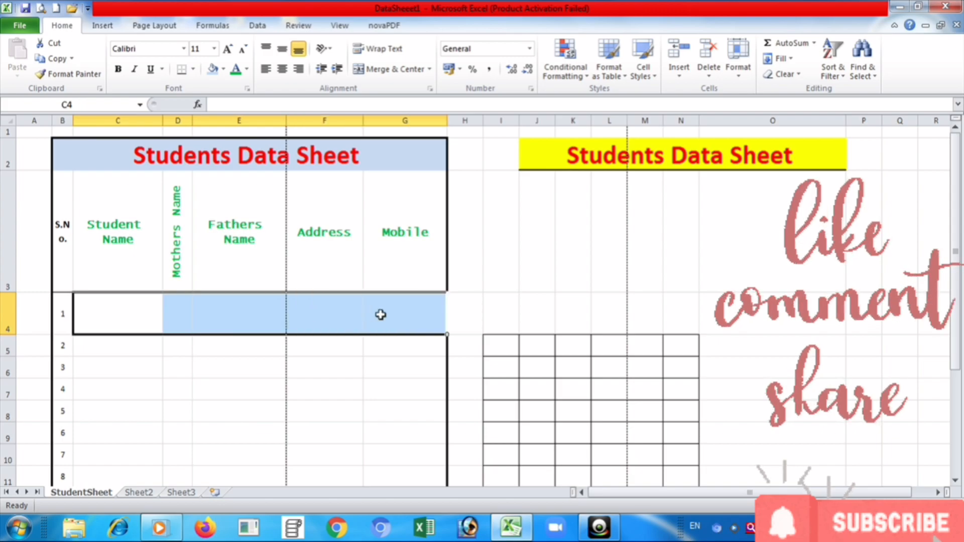
- Clear the title banner text and unmerge cells B2 to G2
{"action": "left_click", "coordinate": [199, 153]}
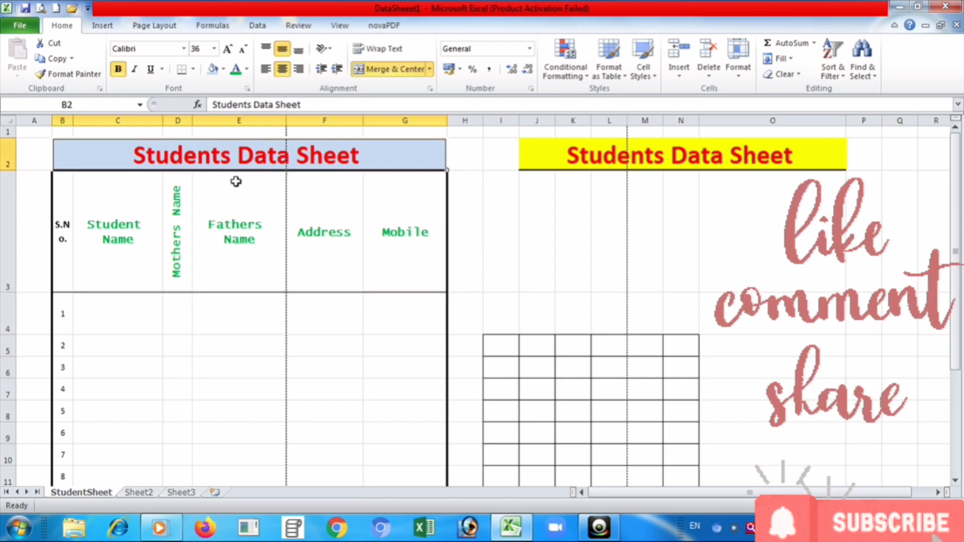
{"action": "key", "text": "Delete"}
{"action": "left_click", "coordinate": [205, 279]}
{"action": "left_click", "coordinate": [174, 155]}
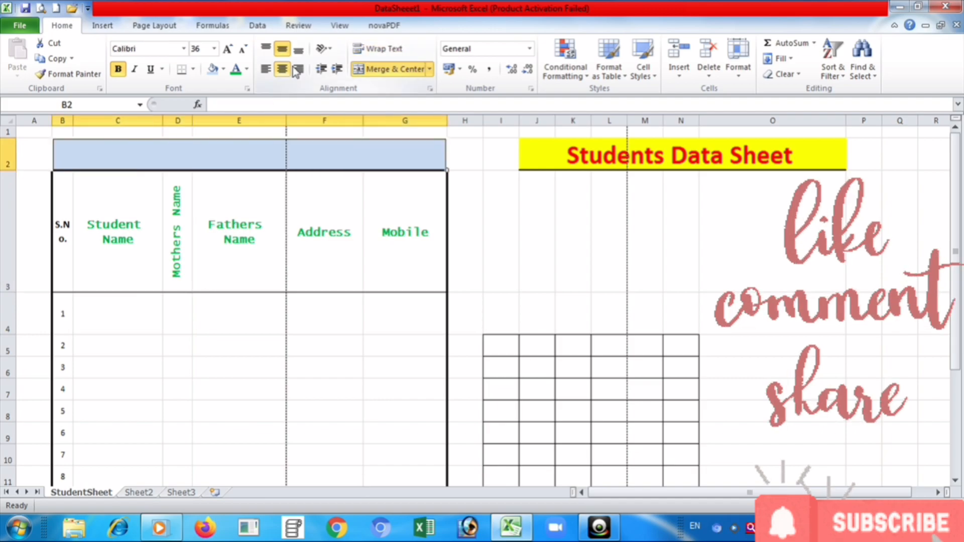
{"action": "left_click", "coordinate": [369, 70]}
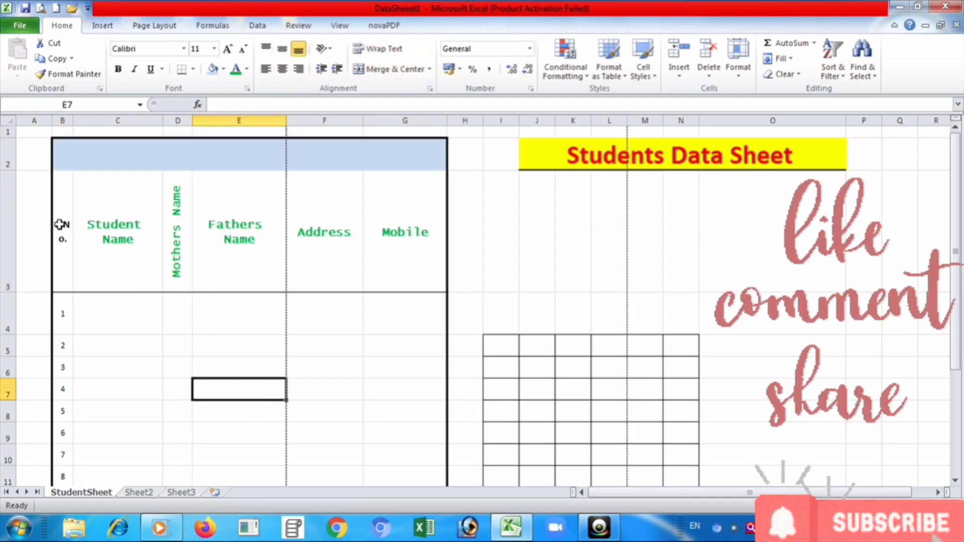
{"action": "left_click_drag", "start_coordinate": [60, 224], "coordinate": [400, 231]}
- Enter the title 'Student Data Sheet' and move it into cell B2
{"action": "left_click", "coordinate": [118, 158]}
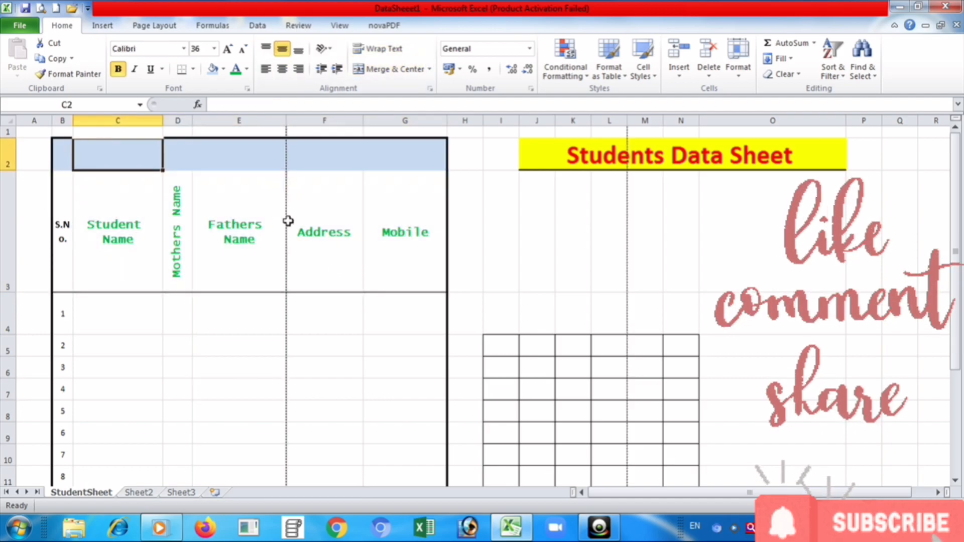
{"action": "type", "text": "Student "}
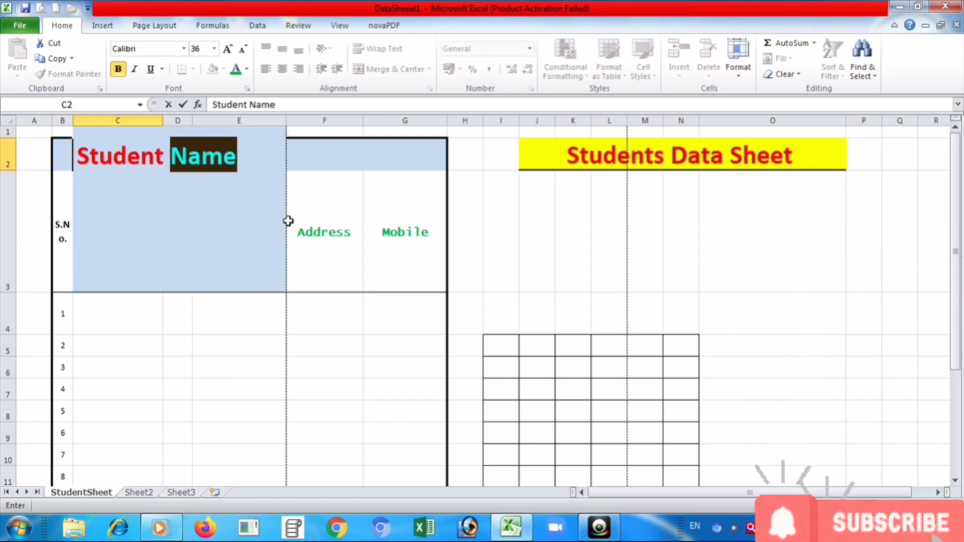
{"action": "type", "text": "Data Sheet"}
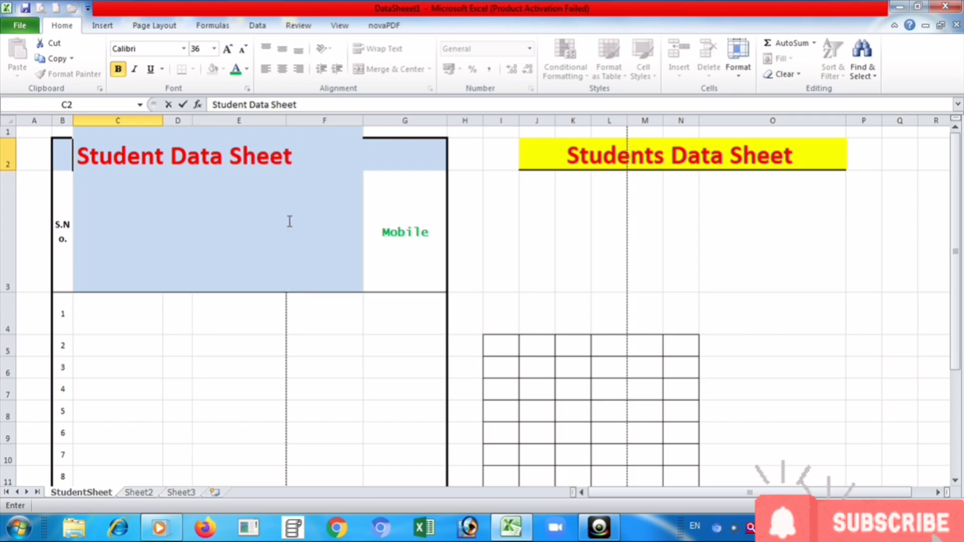
{"action": "key", "text": "Return"}
{"action": "key", "text": "Up"}
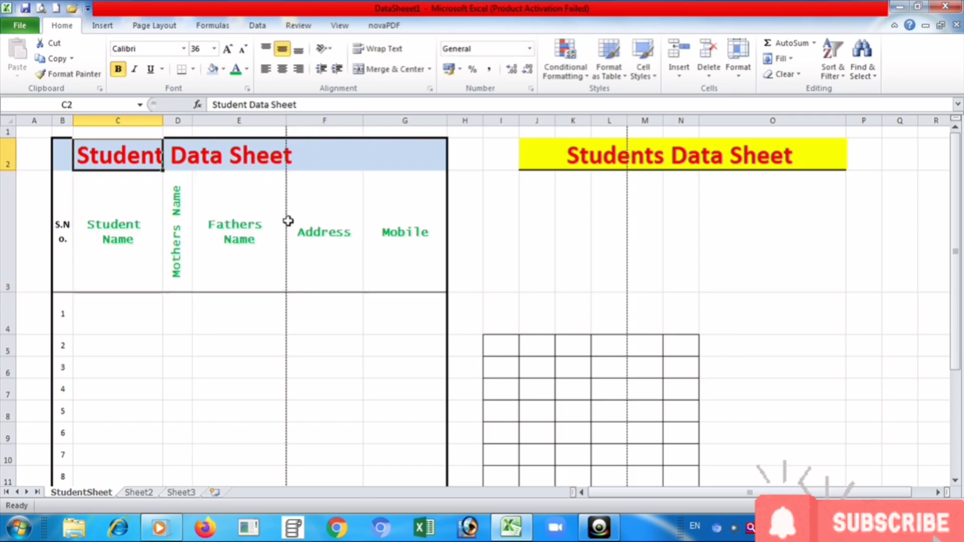
{"action": "key", "text": "ctrl+x"}
{"action": "key", "text": "Left"}
{"action": "key", "text": "ctrl+v"}
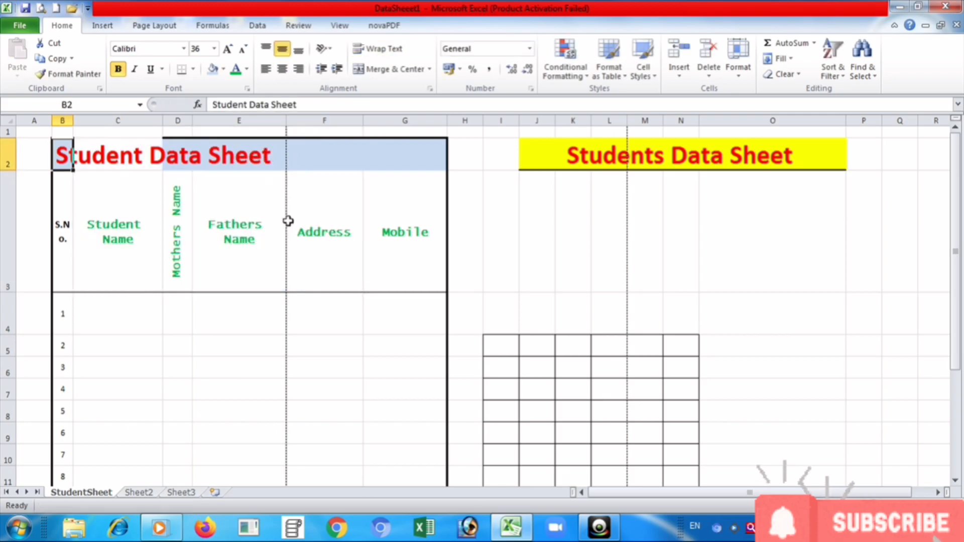
{"action": "key", "text": "Tab"}
{"action": "key", "text": "Tab"}
{"action": "key", "text": "Tab"}
{"action": "key", "text": "Tab"}
{"action": "key", "text": "Tab"}
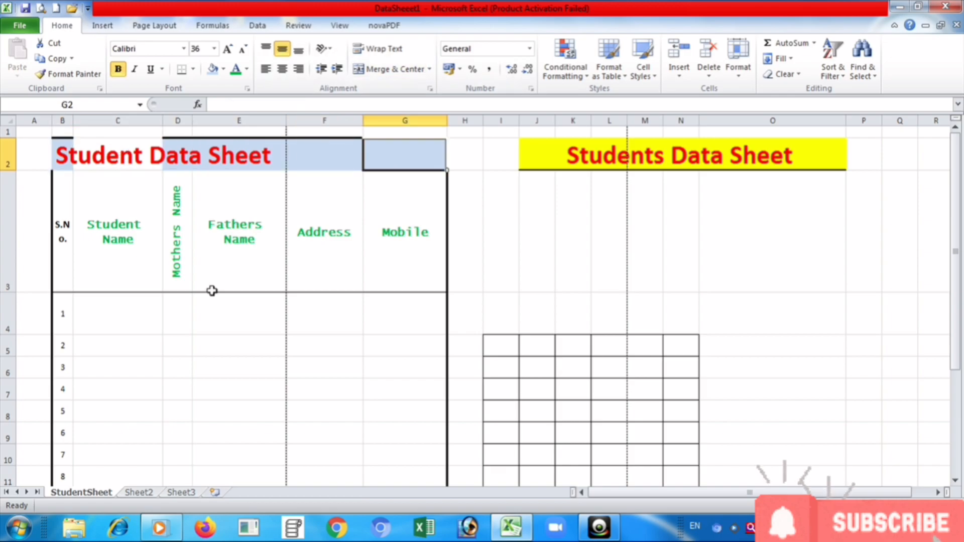
{"action": "left_click", "coordinate": [277, 327]}
- Merge and centre the title across B2:G2, heighten row 2, and widen column E
{"action": "left_click", "coordinate": [64, 155]}
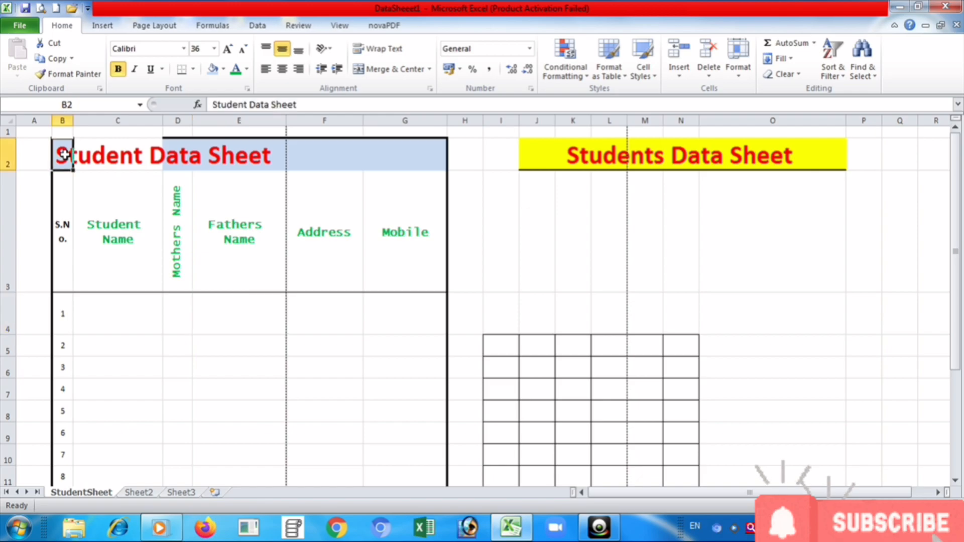
{"action": "left_click_drag", "start_coordinate": [404, 156], "coordinate": [422, 176]}
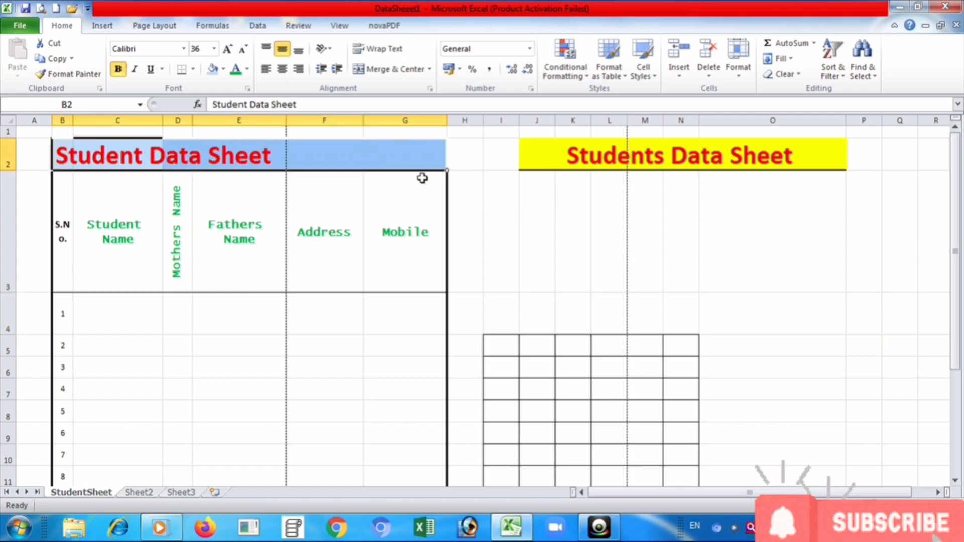
{"action": "left_click", "coordinate": [60, 146]}
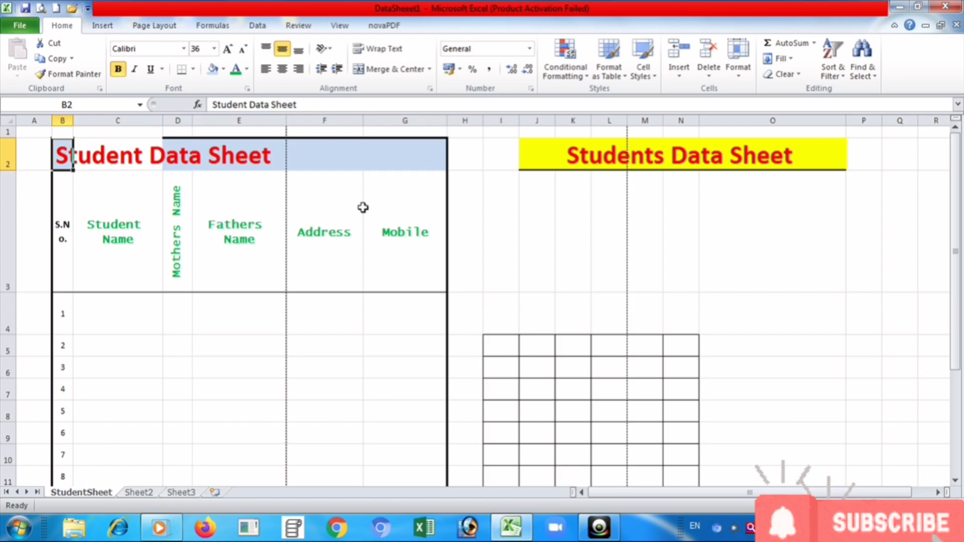
{"action": "left_click", "coordinate": [415, 159], "text": "shift"}
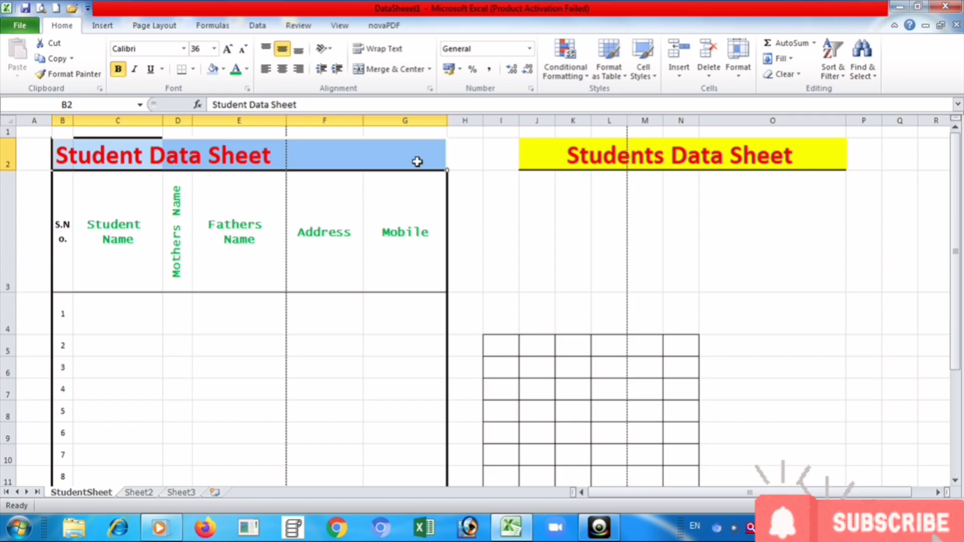
{"action": "left_click", "coordinate": [388, 71]}
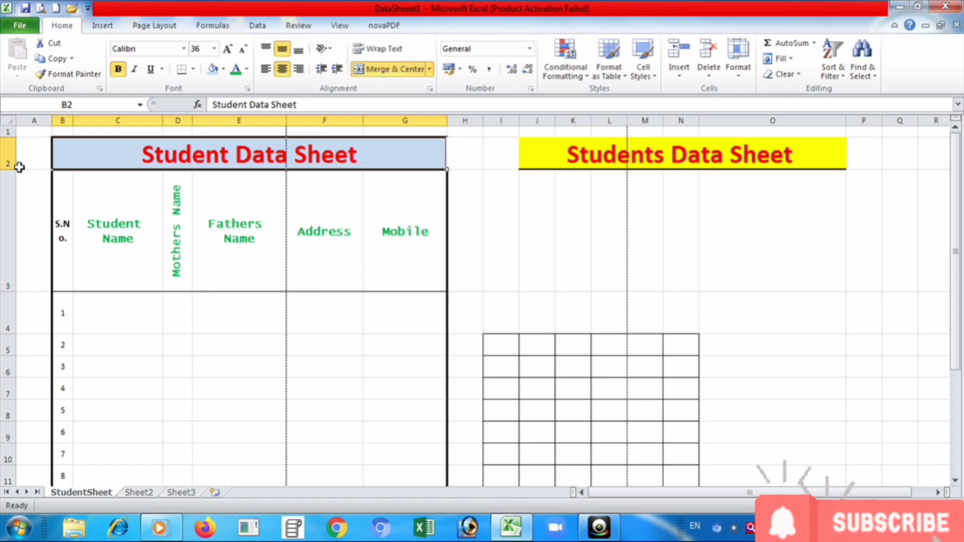
{"action": "left_click_drag", "start_coordinate": [8, 167], "coordinate": [6, 186]}
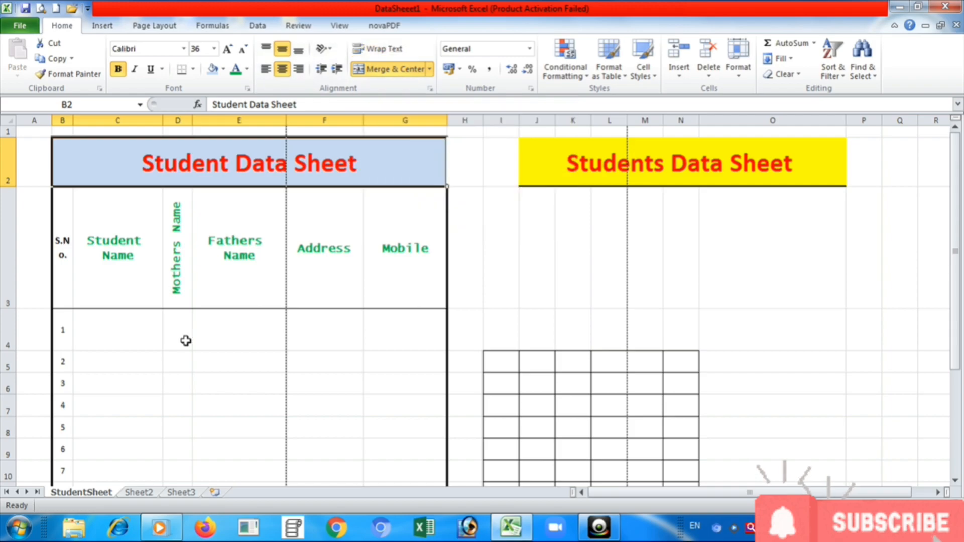
{"action": "left_click", "coordinate": [254, 336]}
{"action": "left_click_drag", "start_coordinate": [283, 123], "coordinate": [306, 123]}
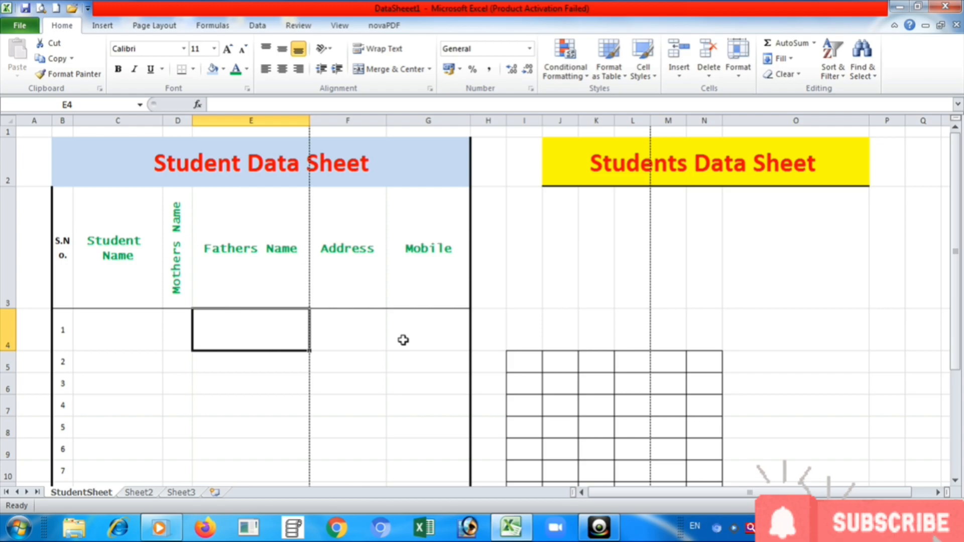
- Enter 'Fathers Name' in cells E4 and I4
{"action": "type", "text": "In"}
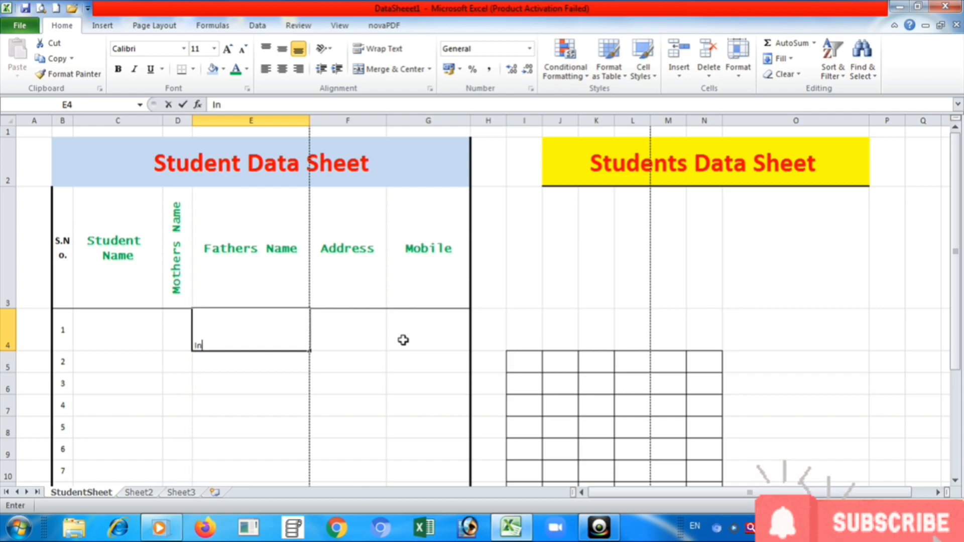
{"action": "key", "text": "BackSpace"}
{"action": "key", "text": "BackSpace"}
{"action": "type", "text": "Fathers Name"}
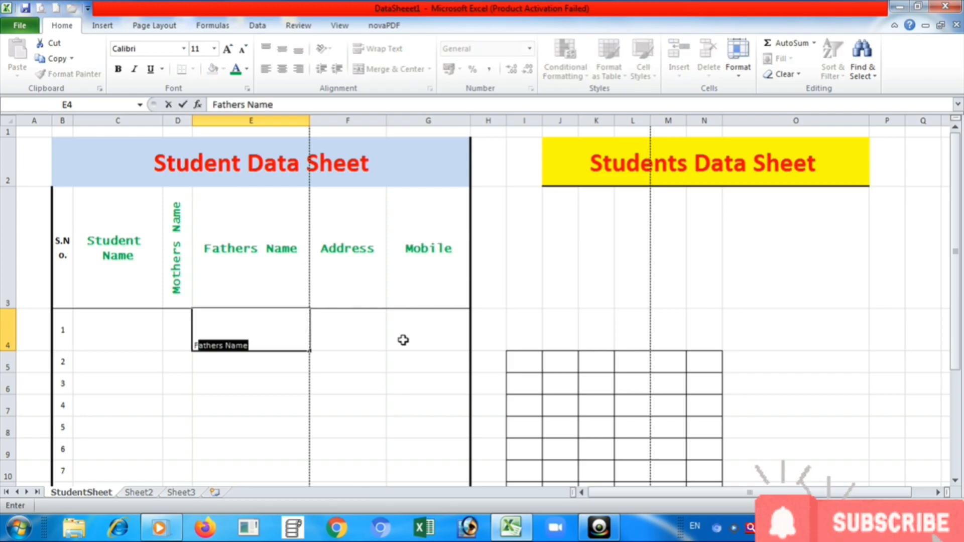
{"action": "key", "text": "Right"}
{"action": "key", "text": "Right"}
{"action": "key", "text": "Right"}
{"action": "key", "text": "Right"}
{"action": "key", "text": "Right"}
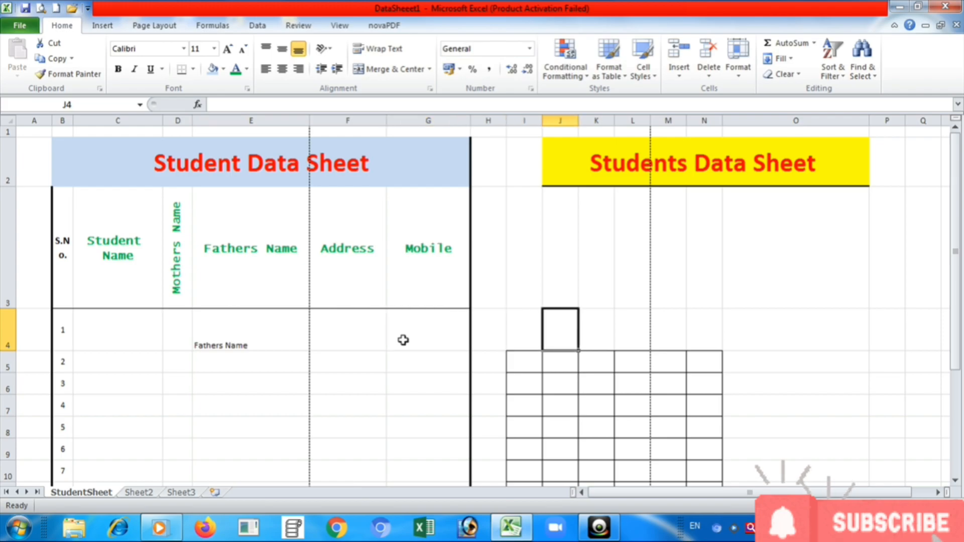
{"action": "key", "text": "Left"}
{"action": "type", "text": "Fat"}
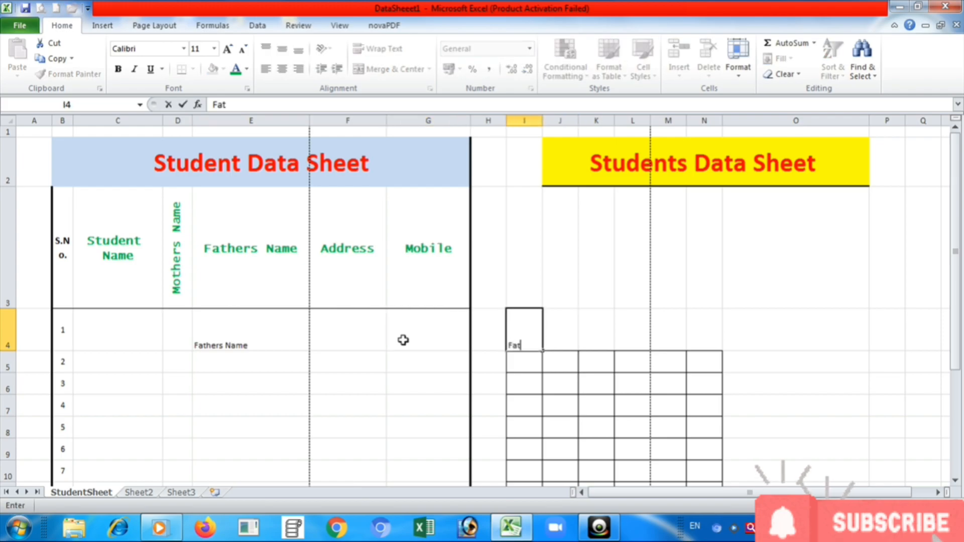
{"action": "type", "text": "hers Name"}
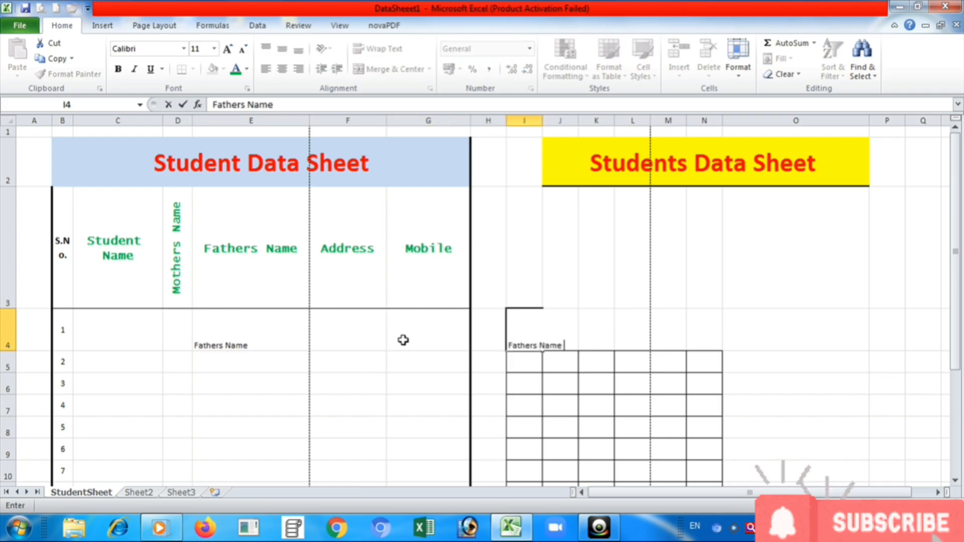
{"action": "key", "text": "Return"}
{"action": "key", "text": "Up"}
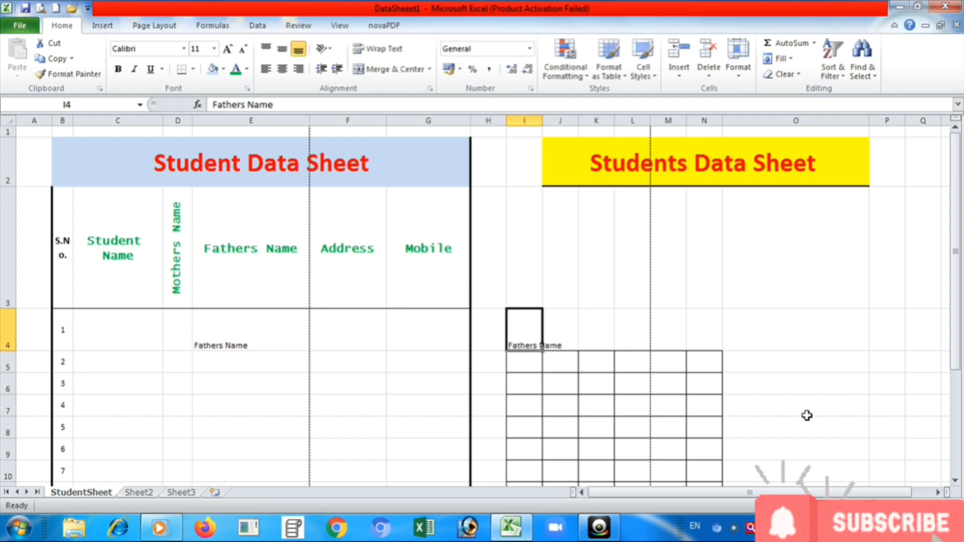
- Widen column I and wrap the I4 text onto two lines
{"action": "mouse_move", "coordinate": [542, 121]}
{"action": "left_mouse_down"}
{"action": "mouse_move", "coordinate": [575, 124]}
{"action": "mouse_move", "coordinate": [543, 124]}
{"action": "left_mouse_up"}
{"action": "left_click", "coordinate": [619, 357]}
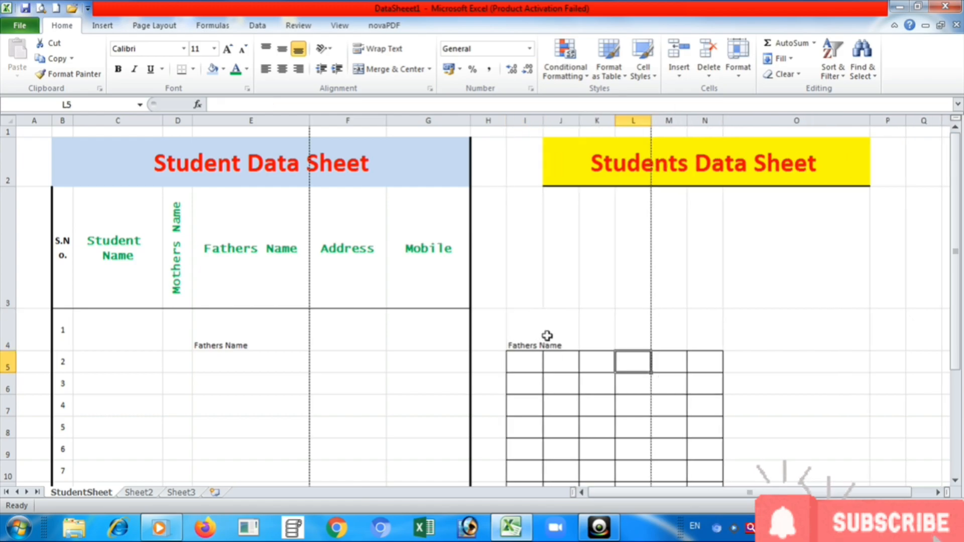
{"action": "left_click", "coordinate": [528, 338]}
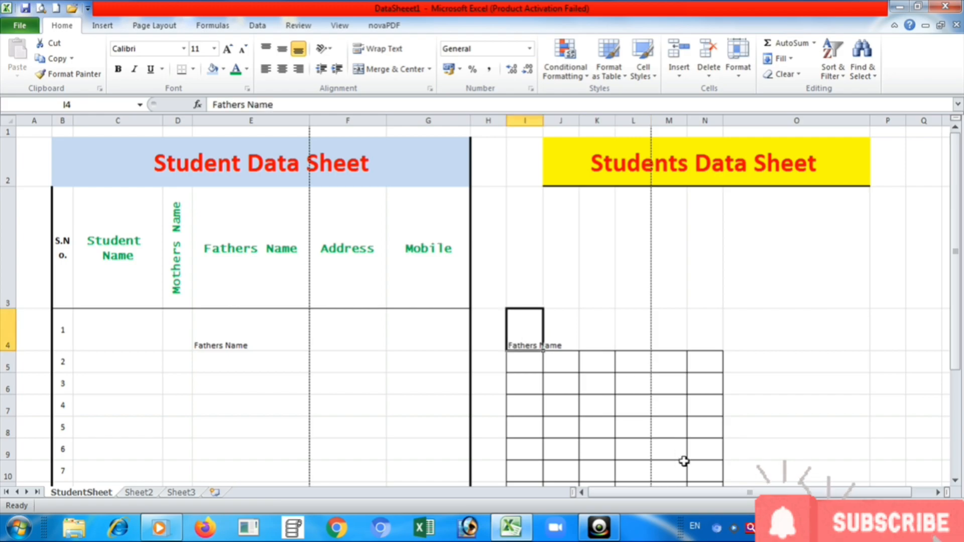
{"action": "left_click", "coordinate": [377, 48]}
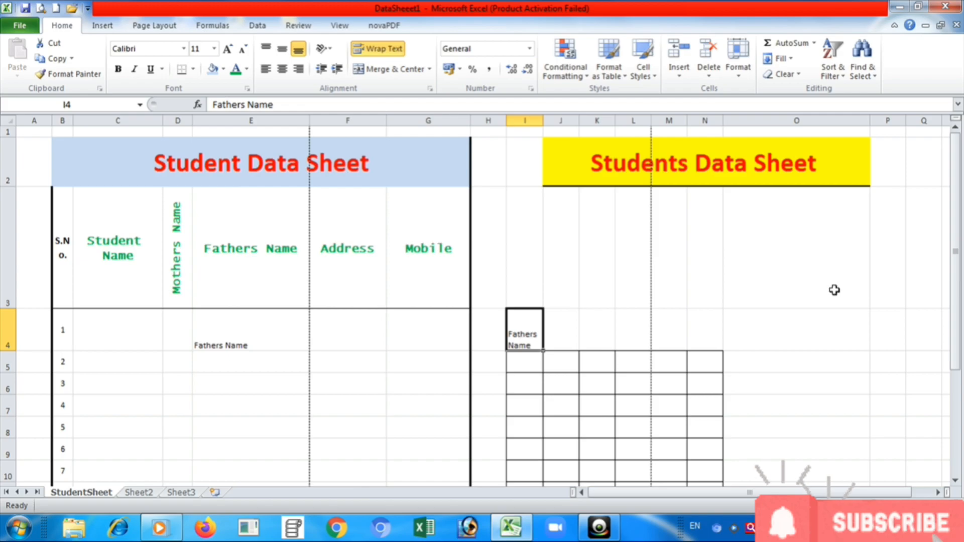
{"action": "left_click", "coordinate": [385, 54]}
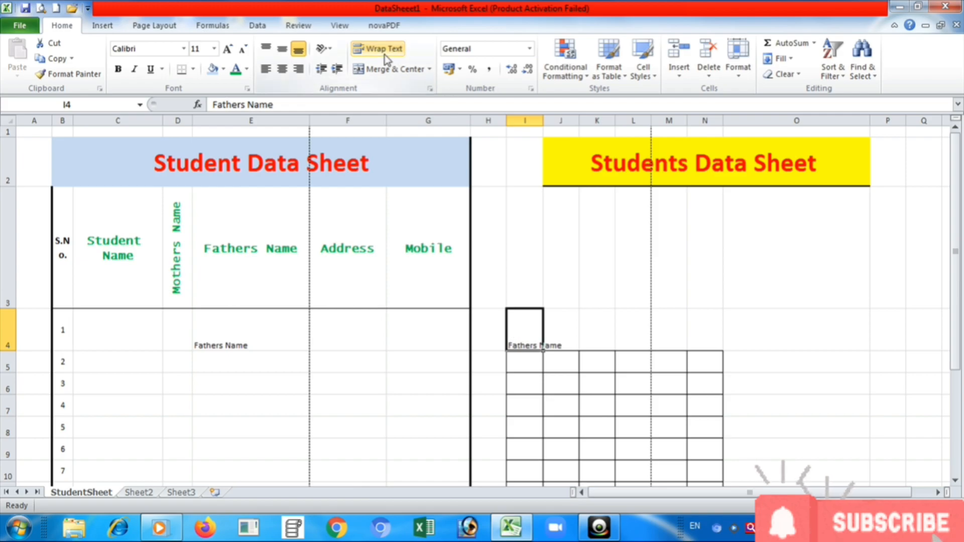
{"action": "left_click", "coordinate": [385, 55]}
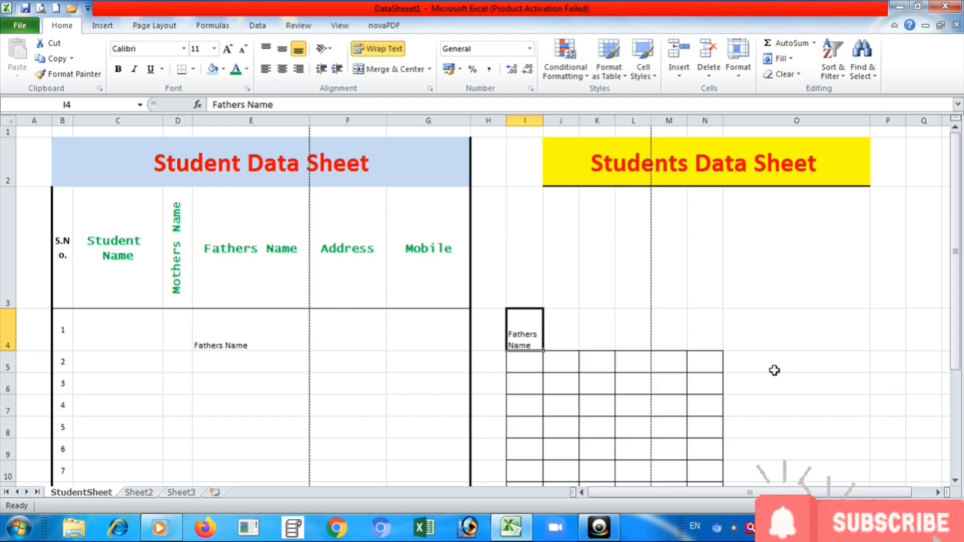
- Narrow column E and reapply Wrap Text so the E3 heading splits onto two lines
{"action": "left_click", "coordinate": [270, 219]}
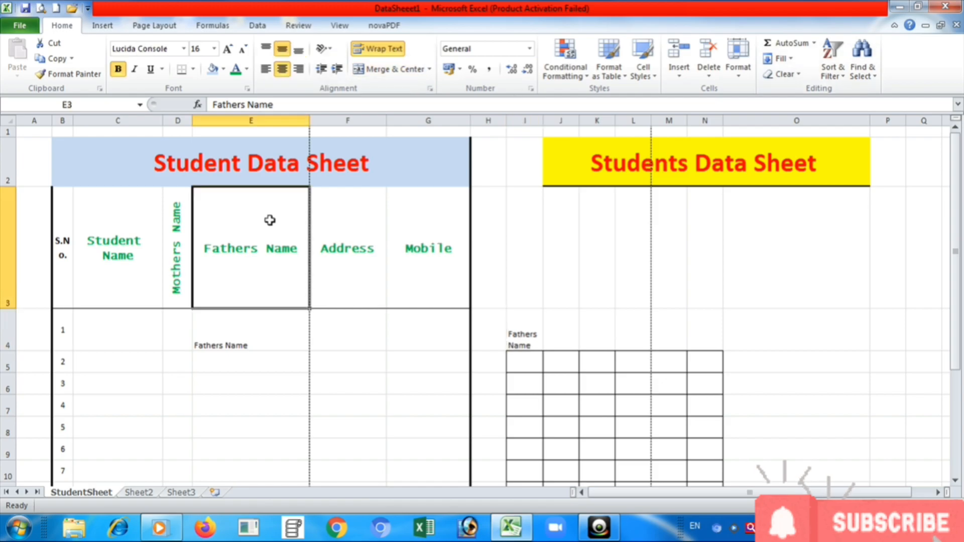
{"action": "left_click_drag", "start_coordinate": [308, 121], "coordinate": [247, 122]}
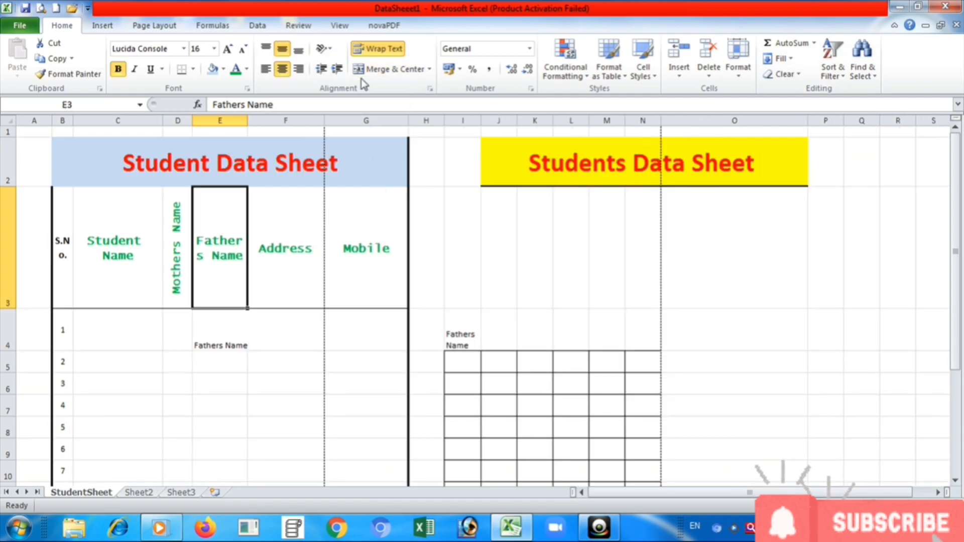
{"action": "left_click", "coordinate": [373, 51]}
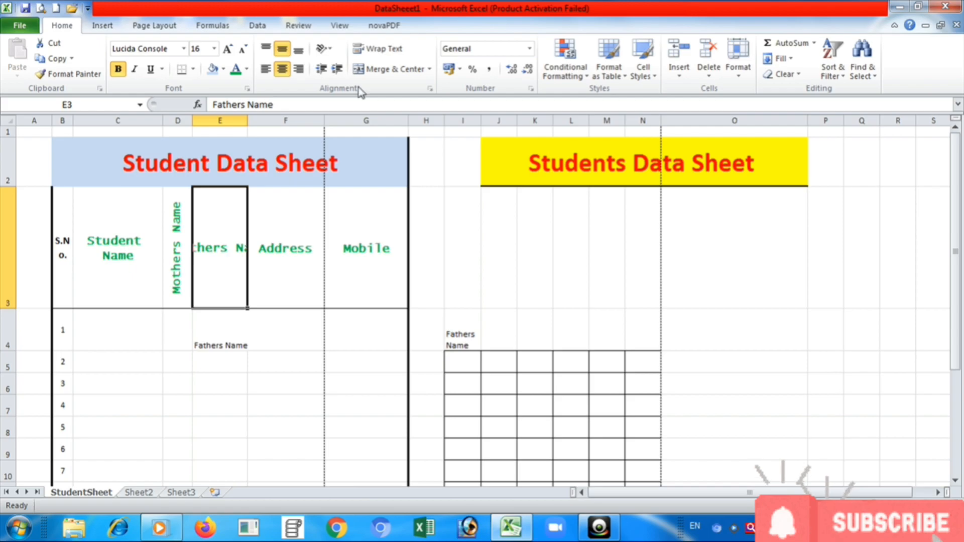
{"action": "left_click", "coordinate": [377, 49]}
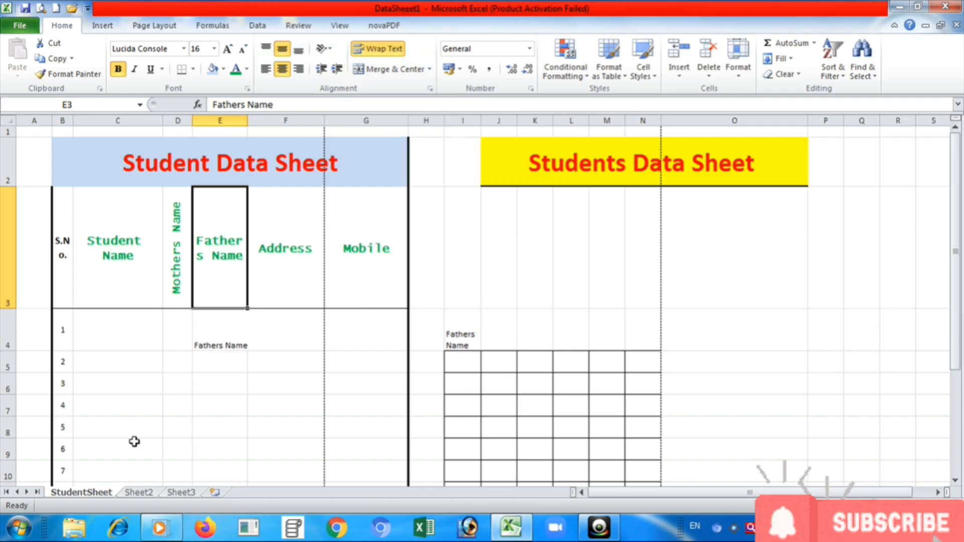
{"action": "left_click", "coordinate": [140, 358]}
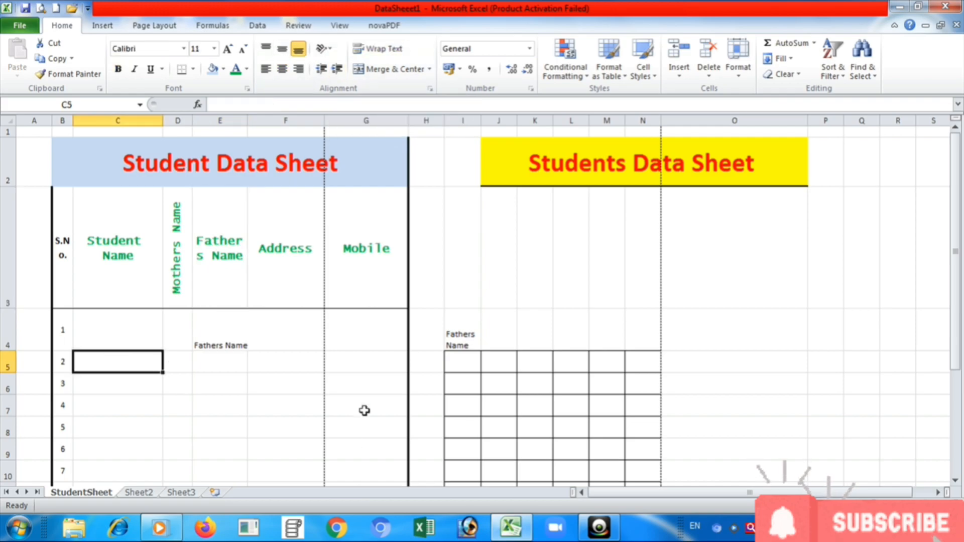
- Enter the student's full name in C5, beside serial number 2, and zoom in to review the table
{"action": "type", "text": "Abi"}
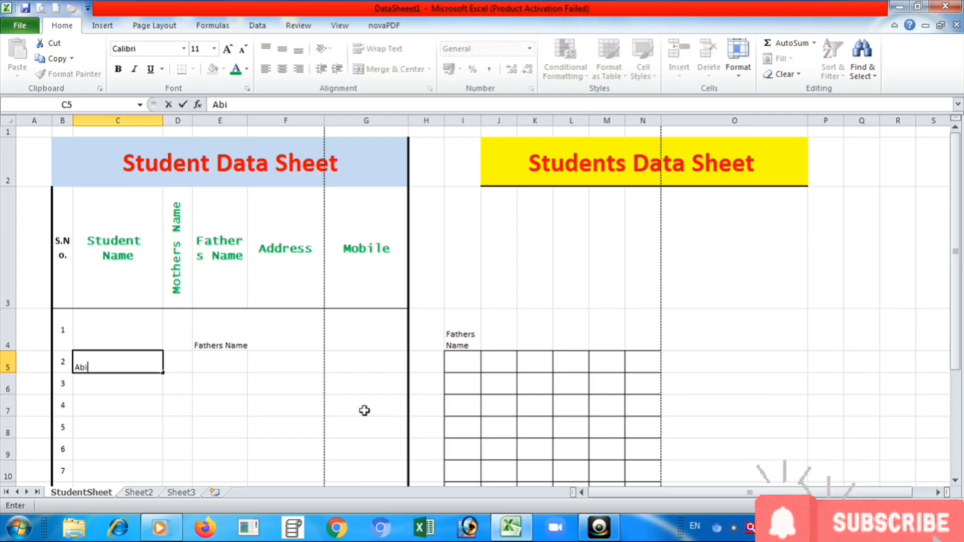
{"action": "type", "text": "shek Yad"}
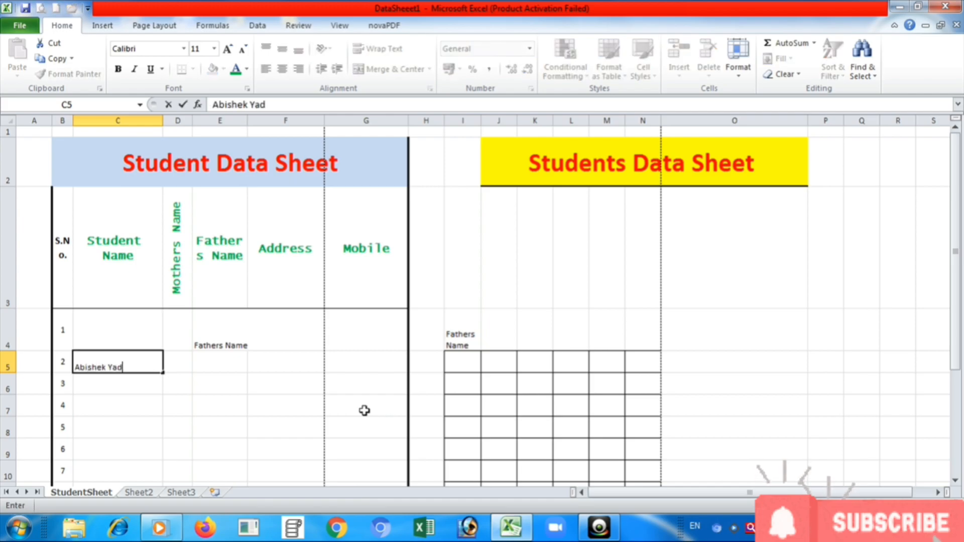
{"action": "type", "text": "a"}
{"action": "type", "text": "v"}
{"action": "key", "text": "Return"}
{"action": "key", "text": "Up"}
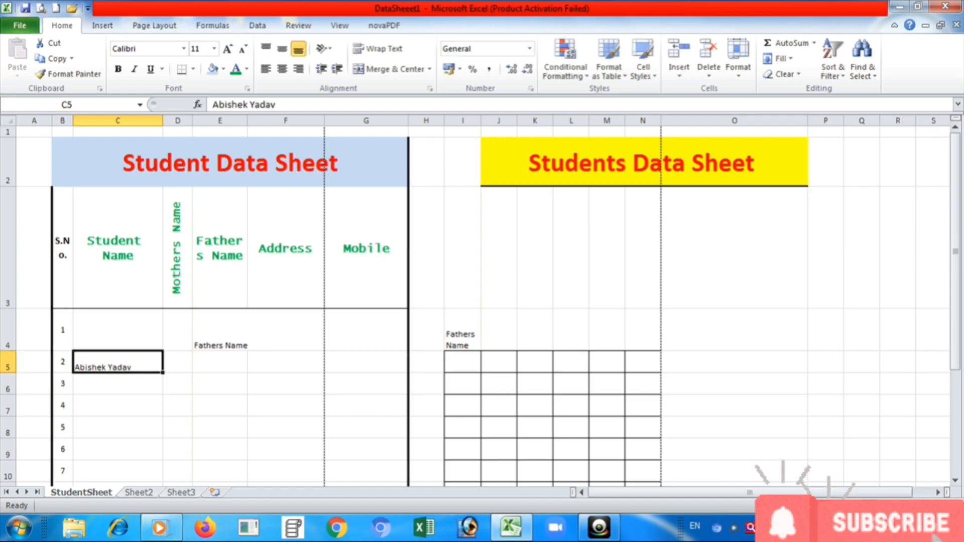
{"action": "left_click_drag", "start_coordinate": [898, 506], "coordinate": [908, 506]}
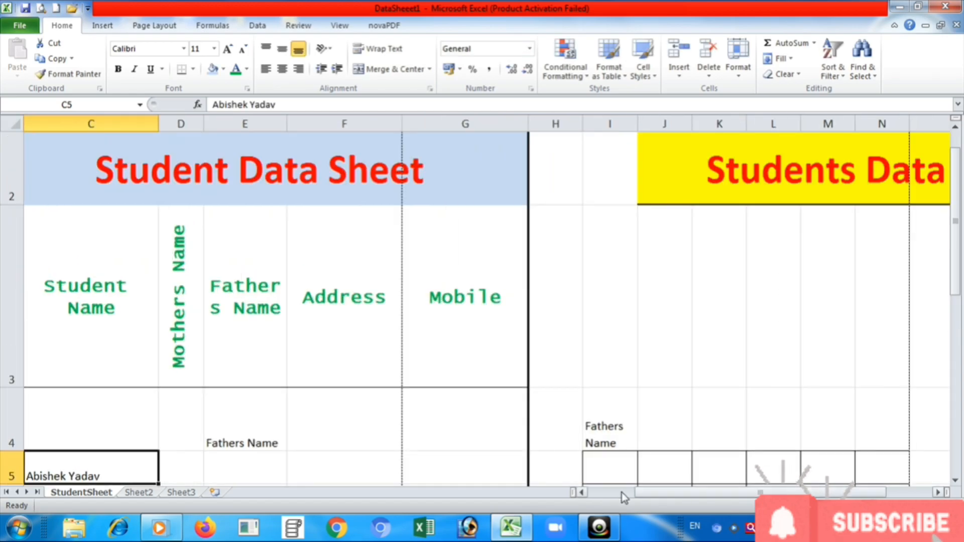
{"action": "left_click", "coordinate": [621, 493]}
{"action": "scroll", "coordinate": [954, 161], "scroll_direction": "down", "scroll_amount": 2}
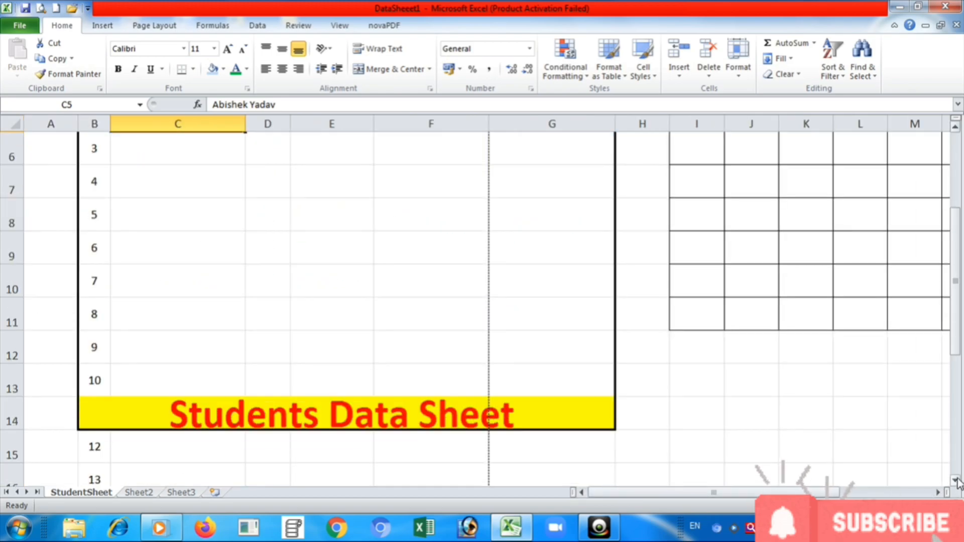
{"action": "scroll", "coordinate": [954, 146], "scroll_direction": "up", "scroll_amount": 1}
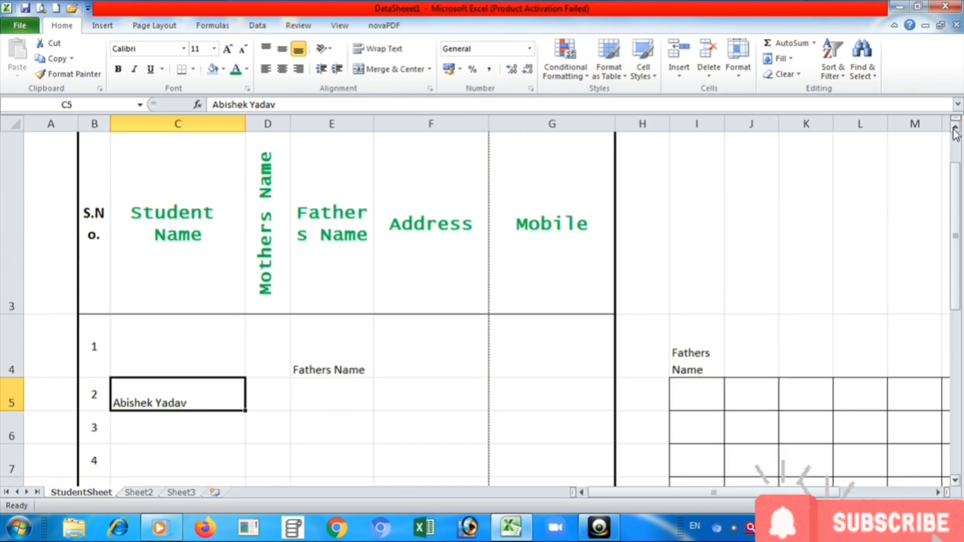